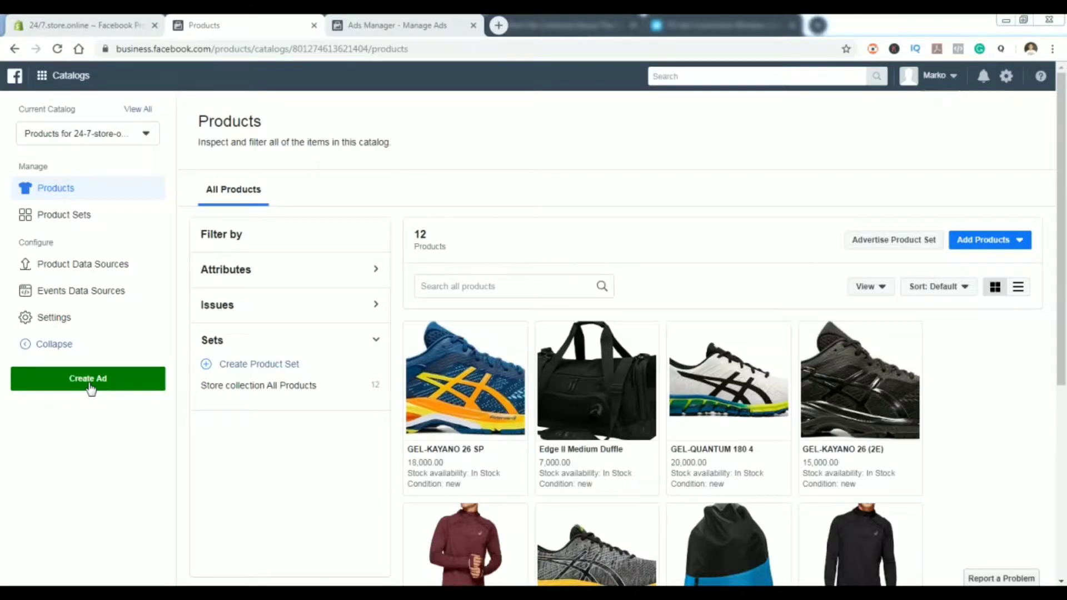
- Switch to the Ads Manager campaign setup, check the Catalog sales objective, and name the campaign "Catalog sales for my shopify store"
{"action": "left_click", "coordinate": [415, 25]}
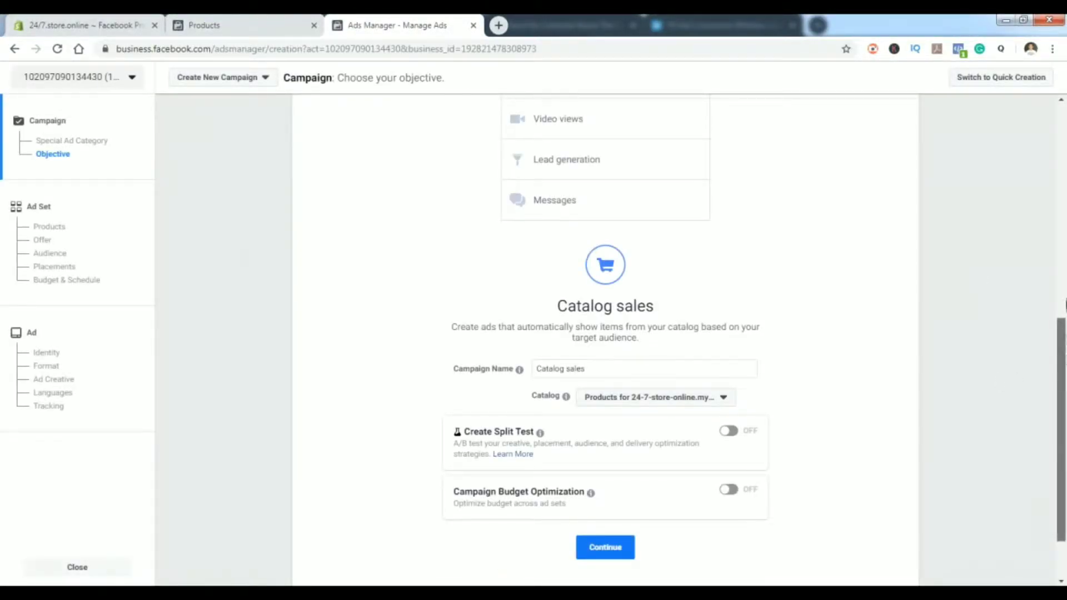
{"action": "left_click", "coordinate": [1052, 187]}
{"action": "left_click_drag", "start_coordinate": [1051, 184], "coordinate": [1048, 238]}
{"action": "scroll", "coordinate": [956, 357], "scroll_direction": "down", "scroll_amount": 4}
{"action": "scroll", "coordinate": [919, 342], "scroll_direction": "down", "scroll_amount": 1}
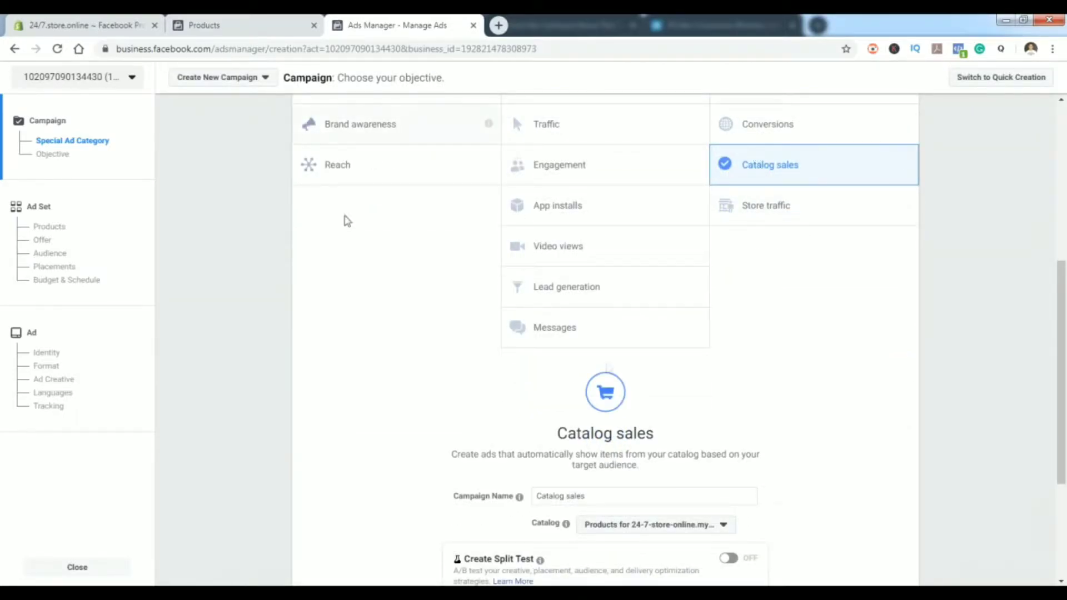
{"action": "left_click_drag", "start_coordinate": [1062, 297], "coordinate": [1064, 273]}
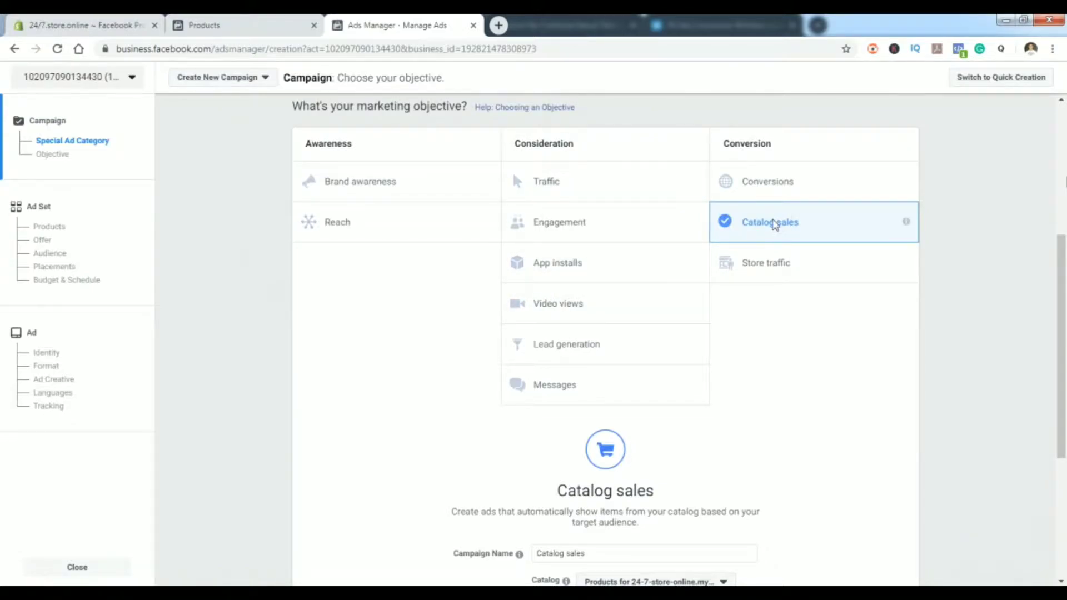
{"action": "left_click_drag", "start_coordinate": [1064, 266], "coordinate": [1062, 351]}
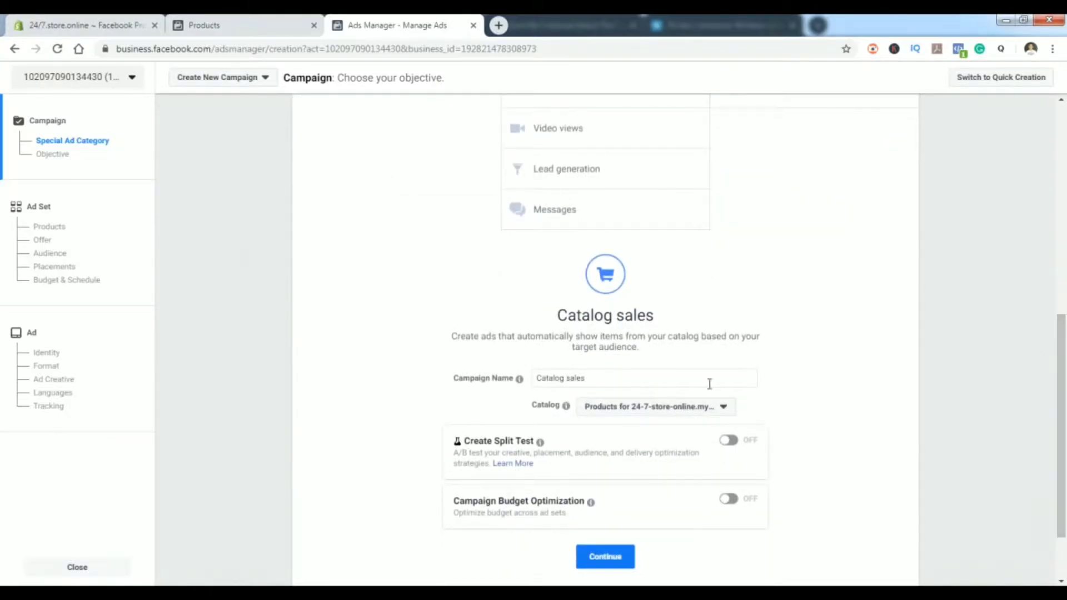
{"action": "left_click", "coordinate": [589, 380]}
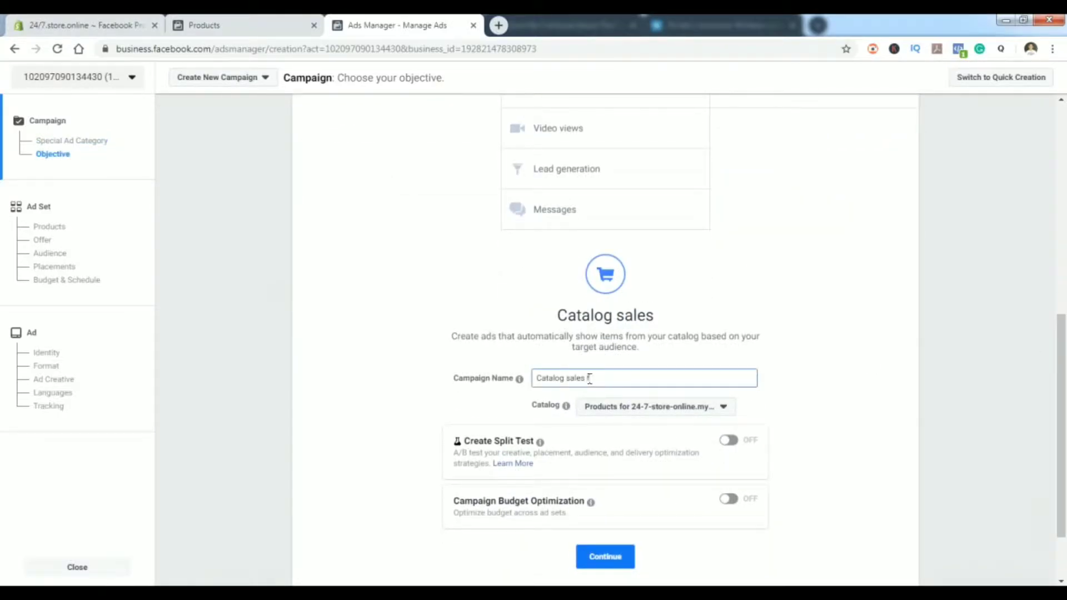
{"action": "type", "text": "for my shopify store"}
- Use the catalog "Products for 24-7-store-online.myshopify.com" for the campaign and continue to the ad set
{"action": "left_click", "coordinate": [635, 410]}
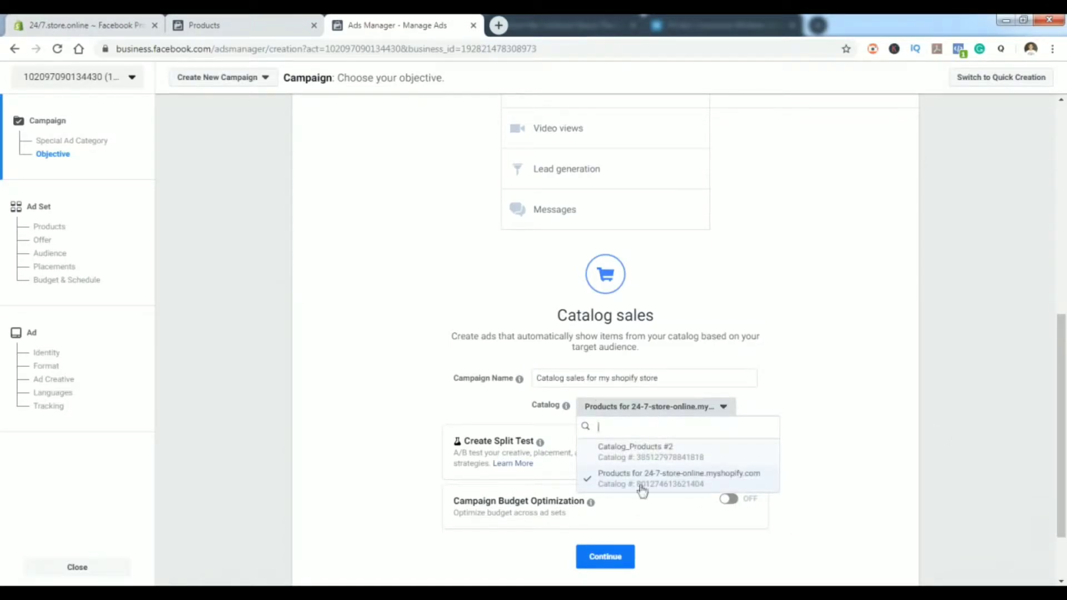
{"action": "mouse_move", "coordinate": [636, 479]}
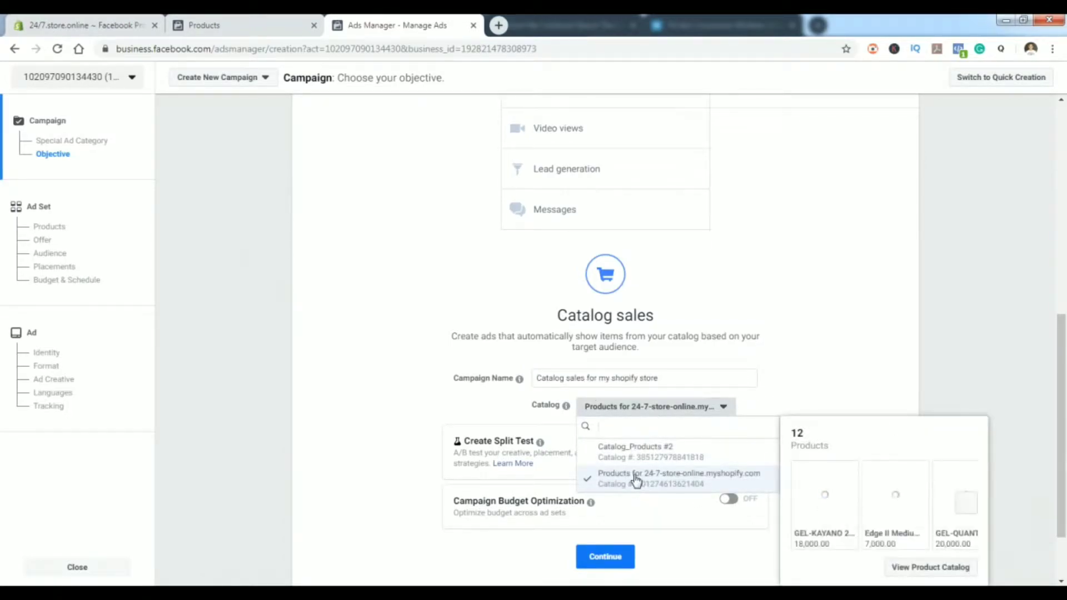
{"action": "left_click", "coordinate": [669, 474]}
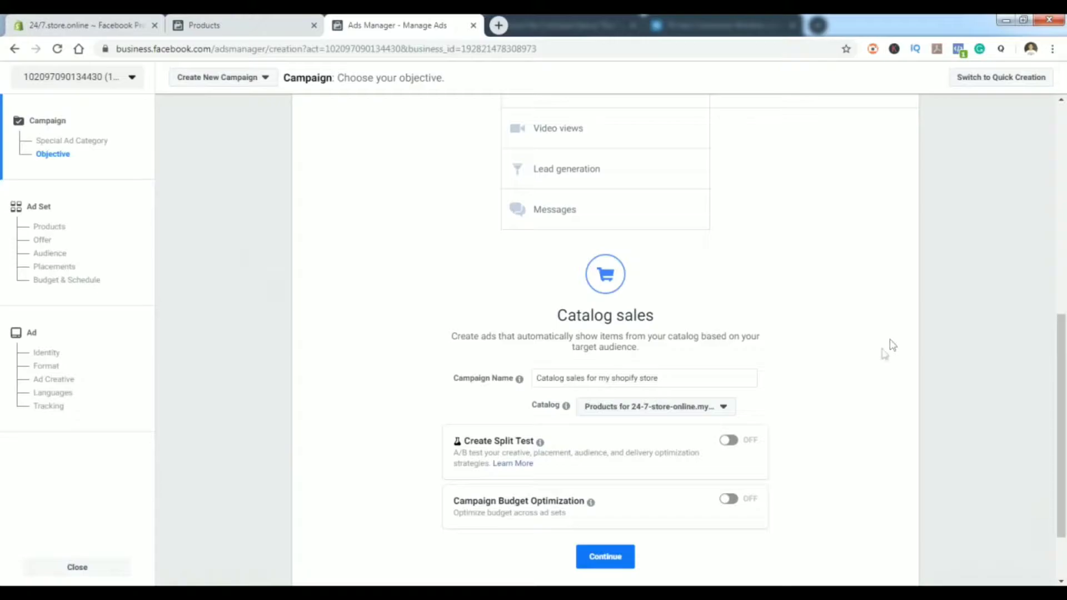
{"action": "scroll", "coordinate": [611, 548], "scroll_direction": "down", "scroll_amount": 2}
{"action": "left_click", "coordinate": [612, 478]}
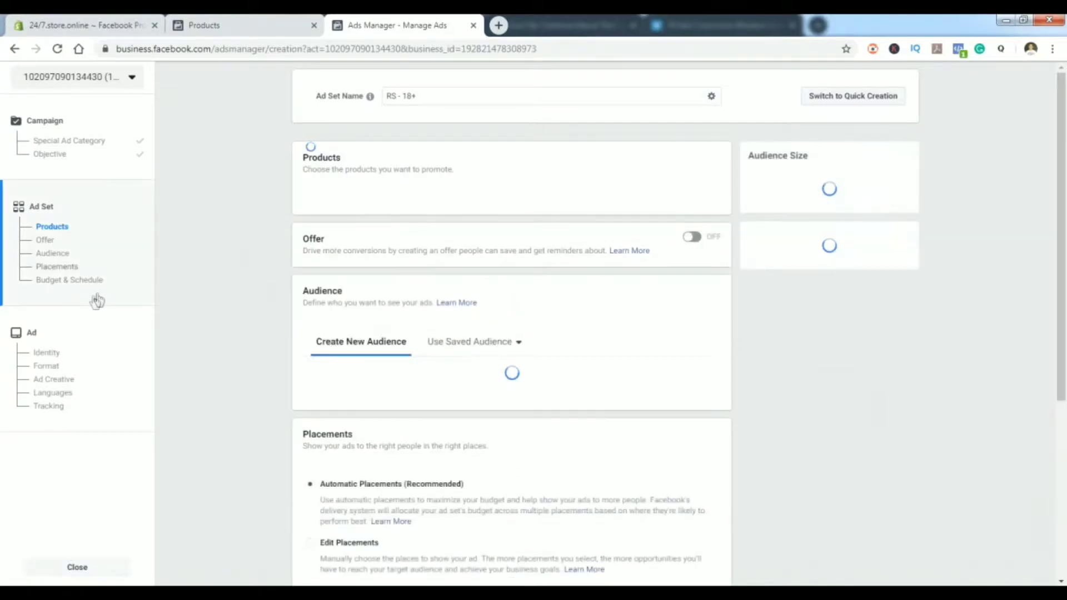
- Name the ad set "Ad set for my shopify store" and check which product sets are available
{"action": "triple_click", "coordinate": [422, 96]}
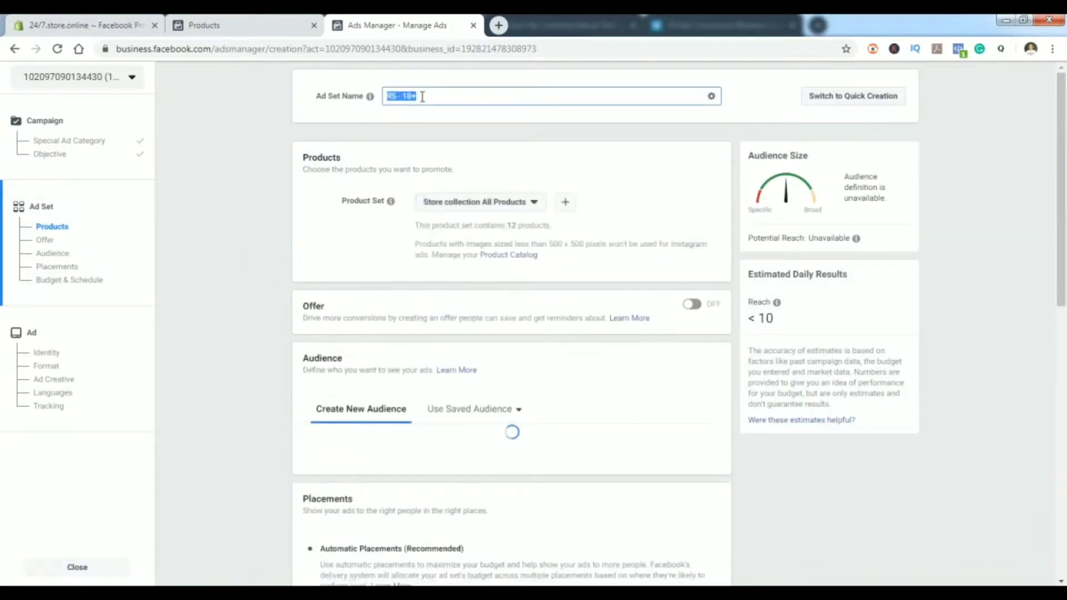
{"action": "type", "text": "Ad se"}
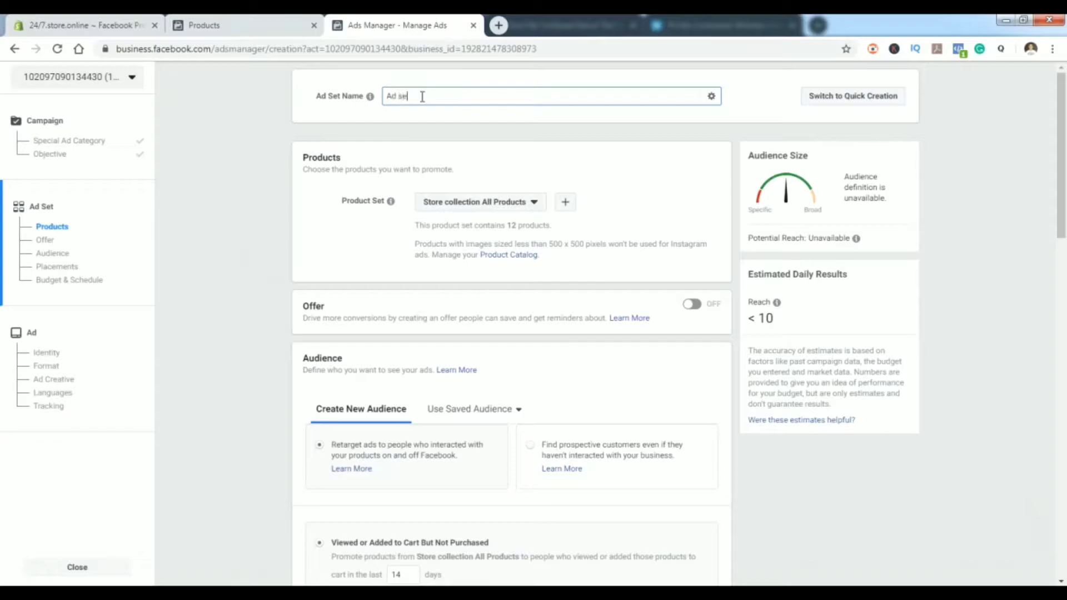
{"action": "type", "text": "t for my"}
{"action": "left_click", "coordinate": [483, 207]}
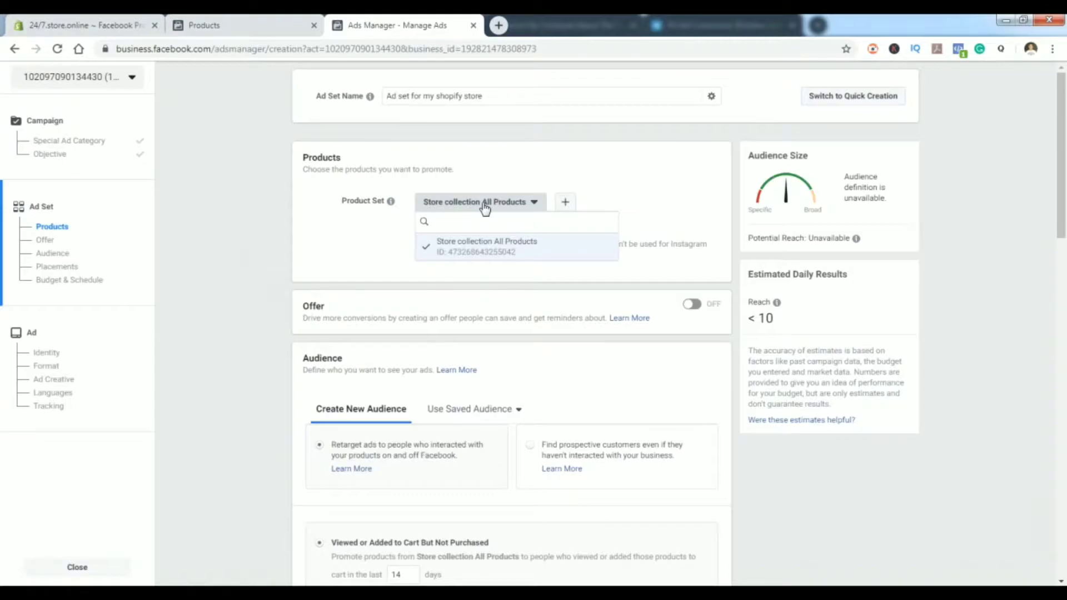
{"action": "left_click", "coordinate": [485, 207]}
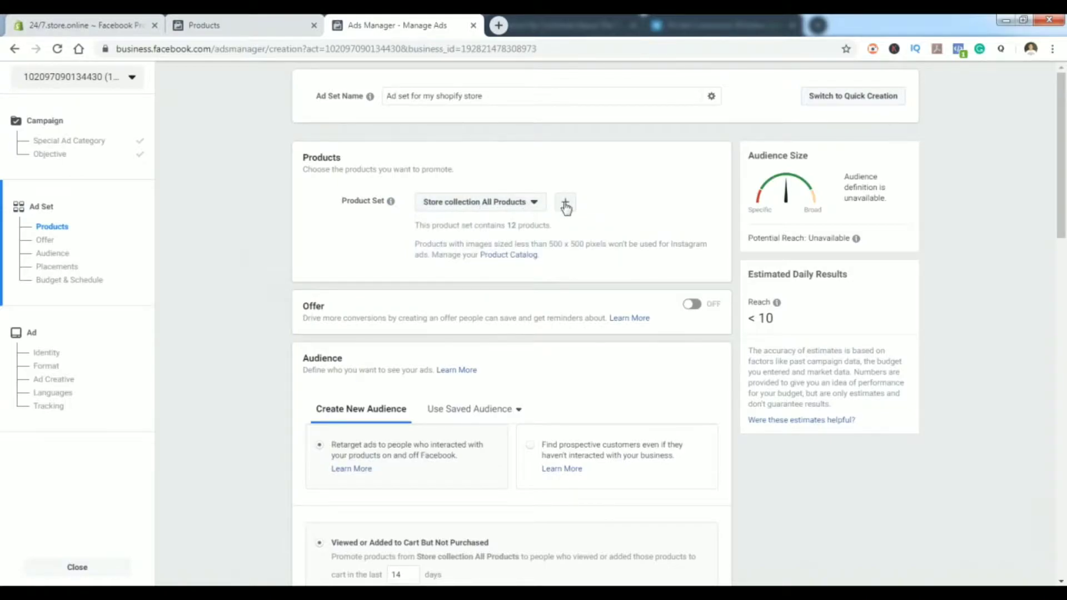
- Start a new product set for the ad set and name it "Jacket colletion"
{"action": "left_click", "coordinate": [565, 204]}
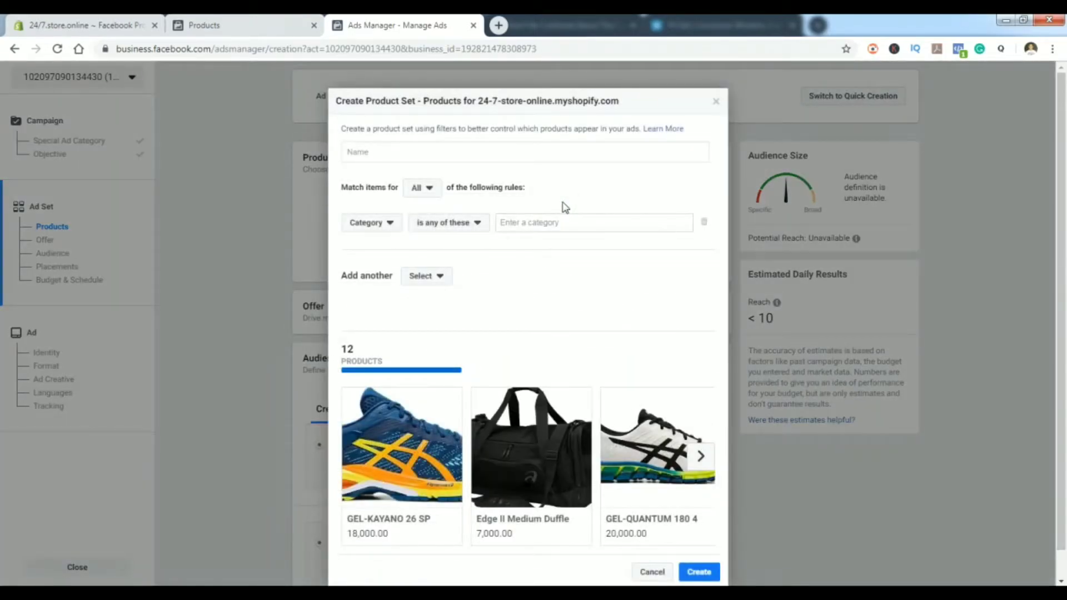
{"action": "left_click", "coordinate": [455, 156]}
{"action": "type", "text": "S"}
{"action": "key", "text": "BackSpace"}
{"action": "type", "text": "Bag"}
{"action": "key", "text": "BackSpace"}
{"action": "key", "text": "BackSpace"}
{"action": "key", "text": "BackSpace"}
{"action": "type", "text": "Jacket"}
- Limit the product set to the jackets category, look through the matching products, and create the set
{"action": "left_click", "coordinate": [584, 225]}
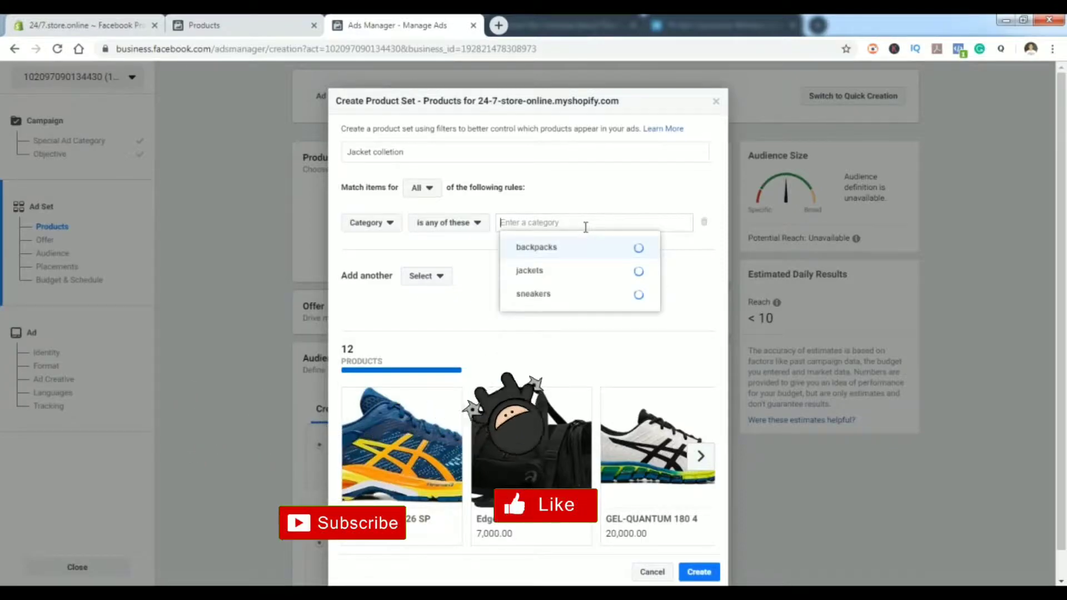
{"action": "left_click", "coordinate": [573, 278]}
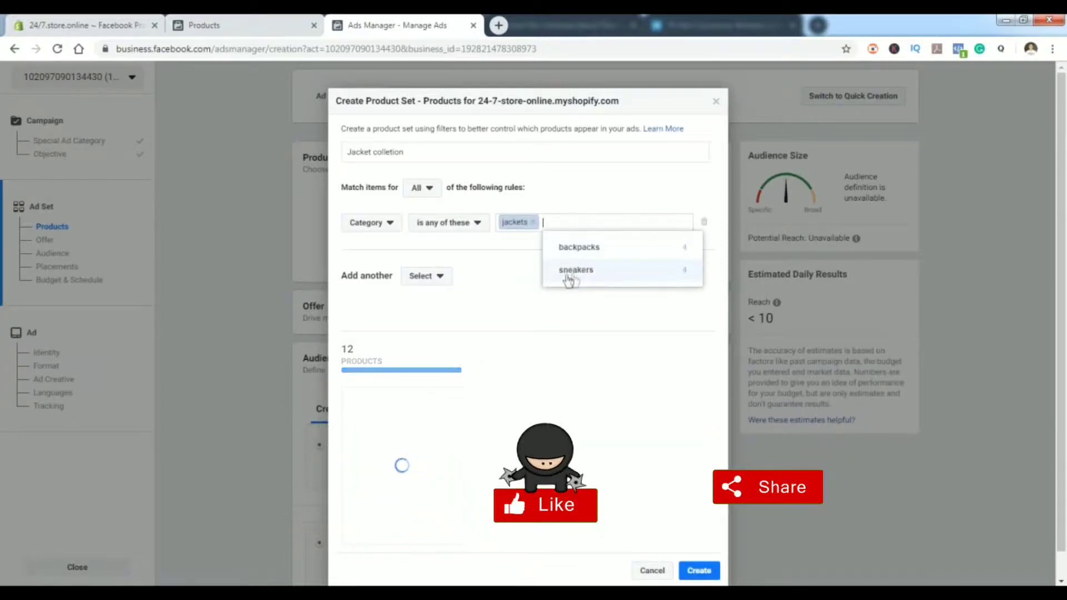
{"action": "left_click", "coordinate": [588, 185]}
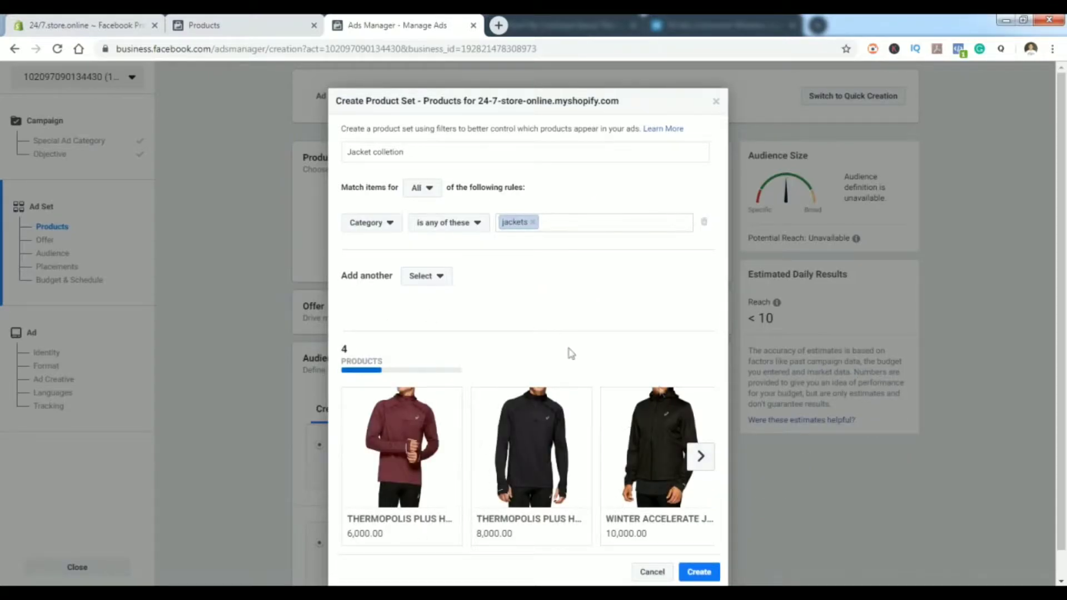
{"action": "left_click", "coordinate": [700, 456]}
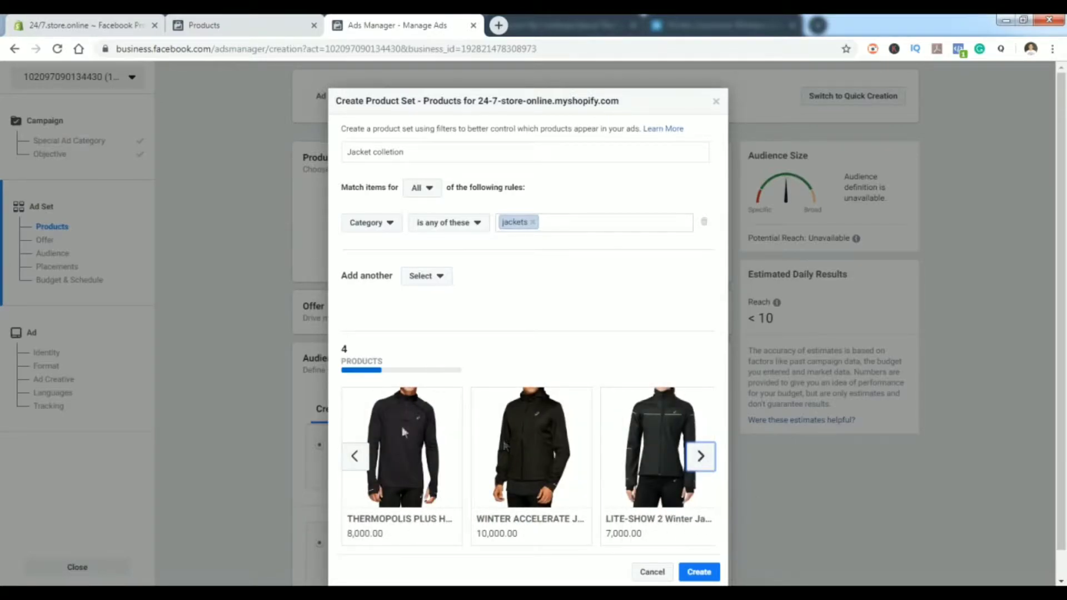
{"action": "left_click", "coordinate": [354, 456]}
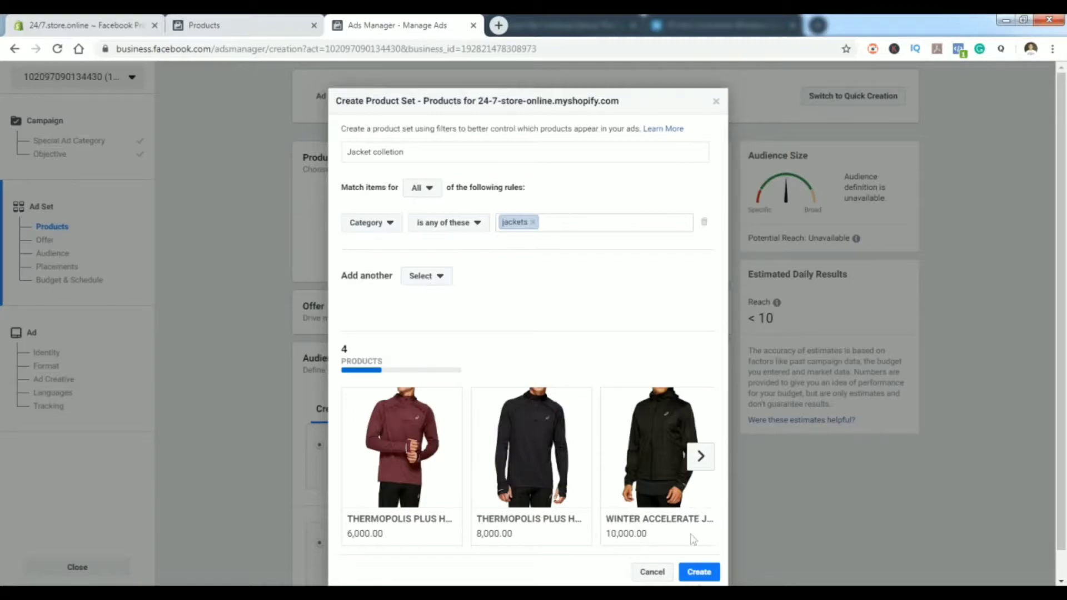
{"action": "left_click", "coordinate": [700, 573]}
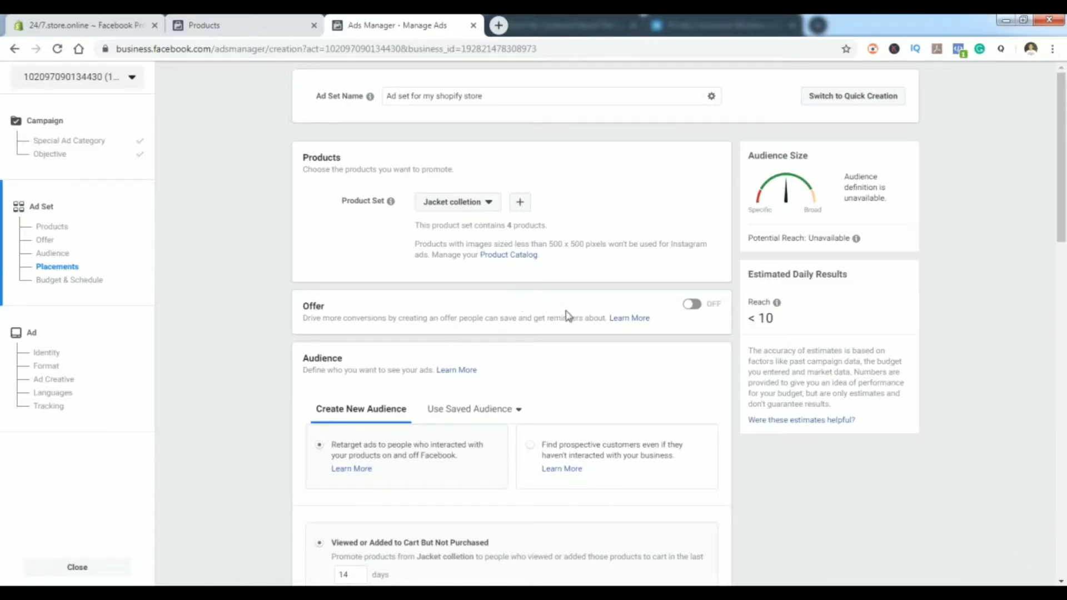
- Try the audience option for finding prospective customers, look over its targeting fields, and return to retargeting people who interacted with the products
{"action": "scroll", "coordinate": [566, 313], "scroll_direction": "down", "scroll_amount": 1}
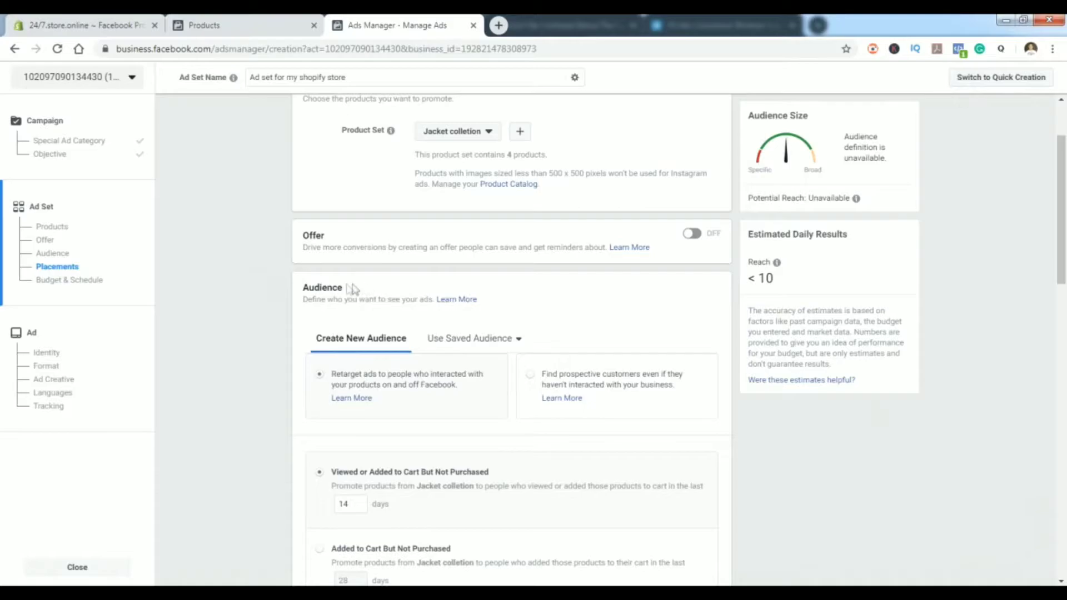
{"action": "left_click_drag", "start_coordinate": [1061, 202], "coordinate": [1061, 240]}
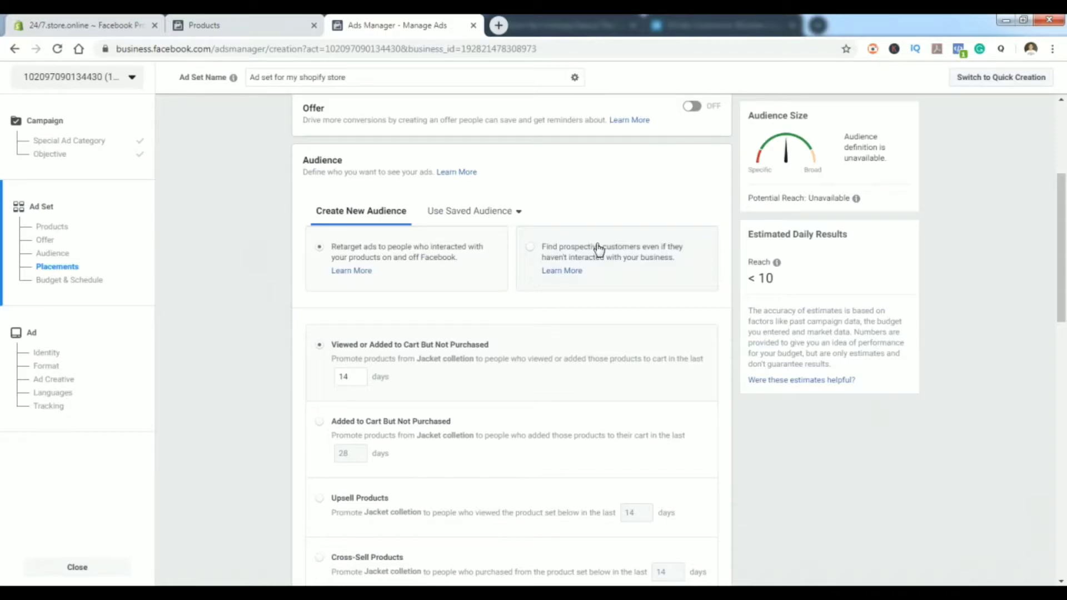
{"action": "left_click", "coordinate": [532, 249]}
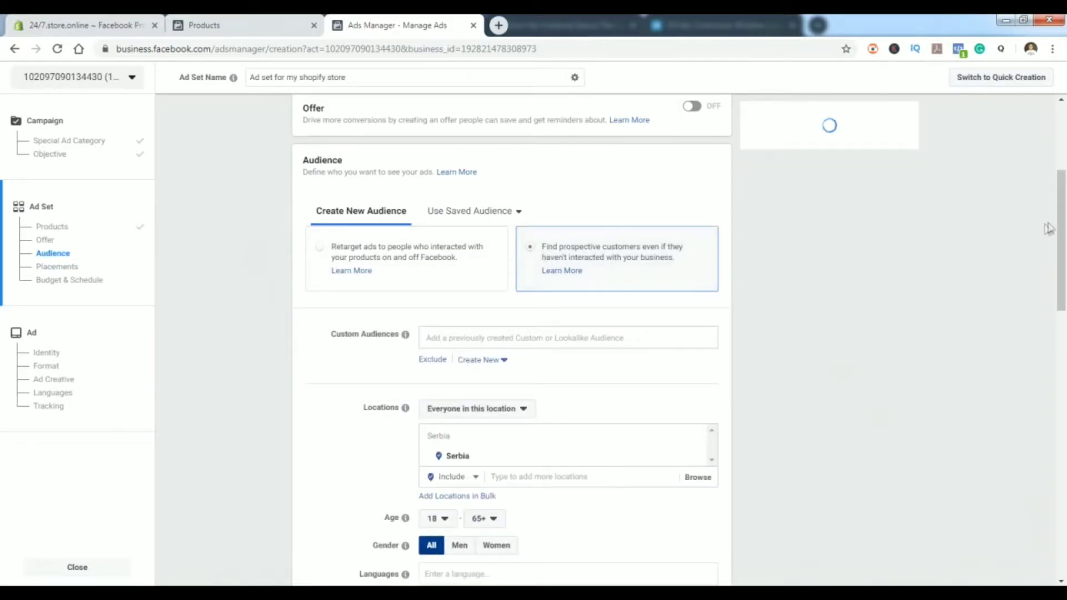
{"action": "left_click_drag", "start_coordinate": [1061, 213], "coordinate": [1061, 252]}
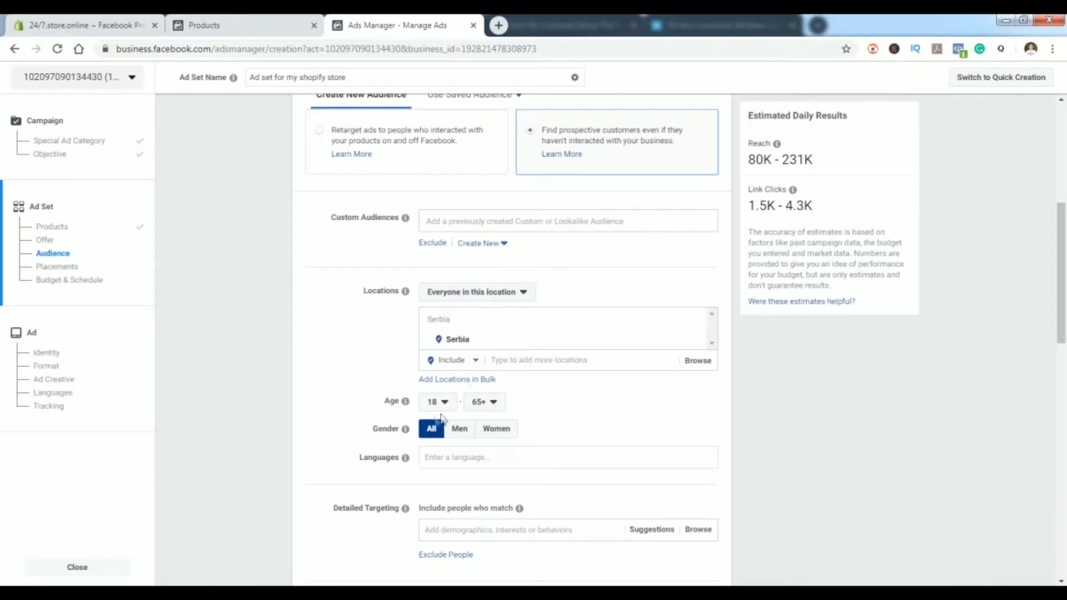
{"action": "mouse_move", "coordinate": [405, 457]}
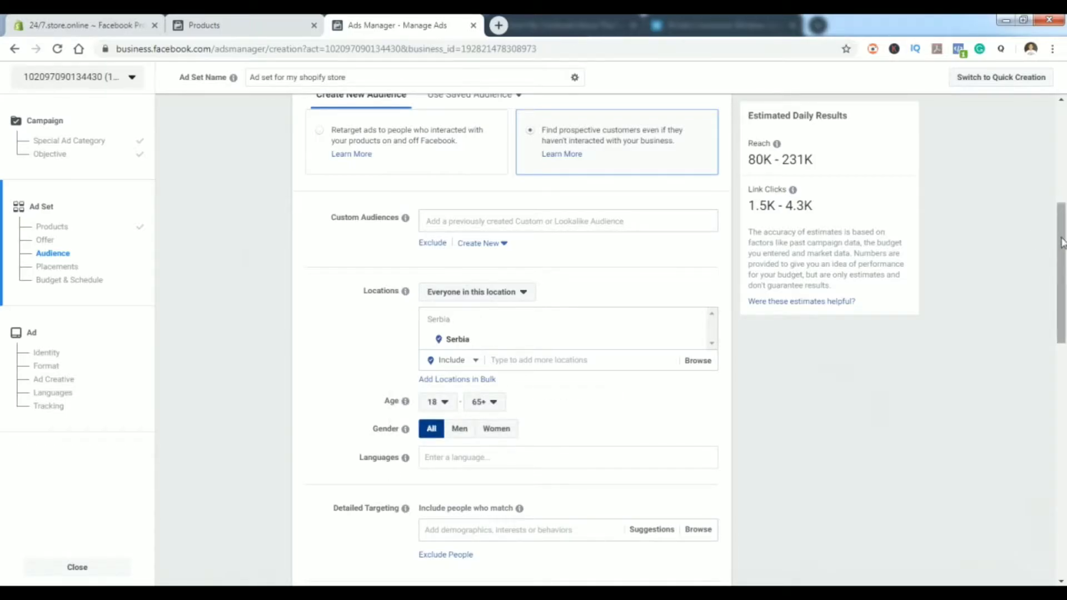
{"action": "left_click_drag", "start_coordinate": [1062, 268], "coordinate": [1061, 225]}
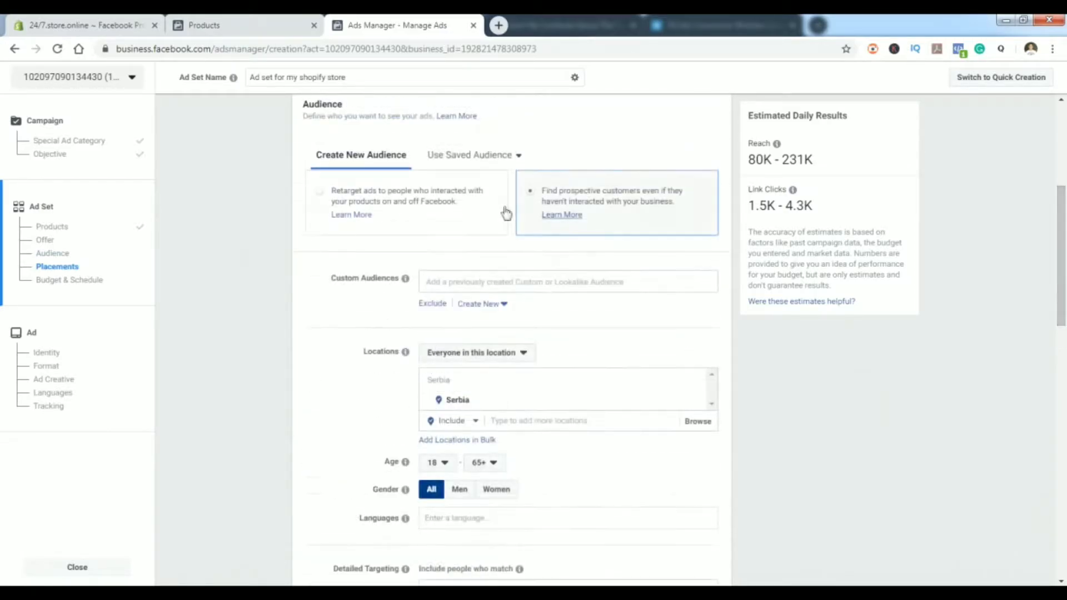
{"action": "left_click", "coordinate": [401, 205]}
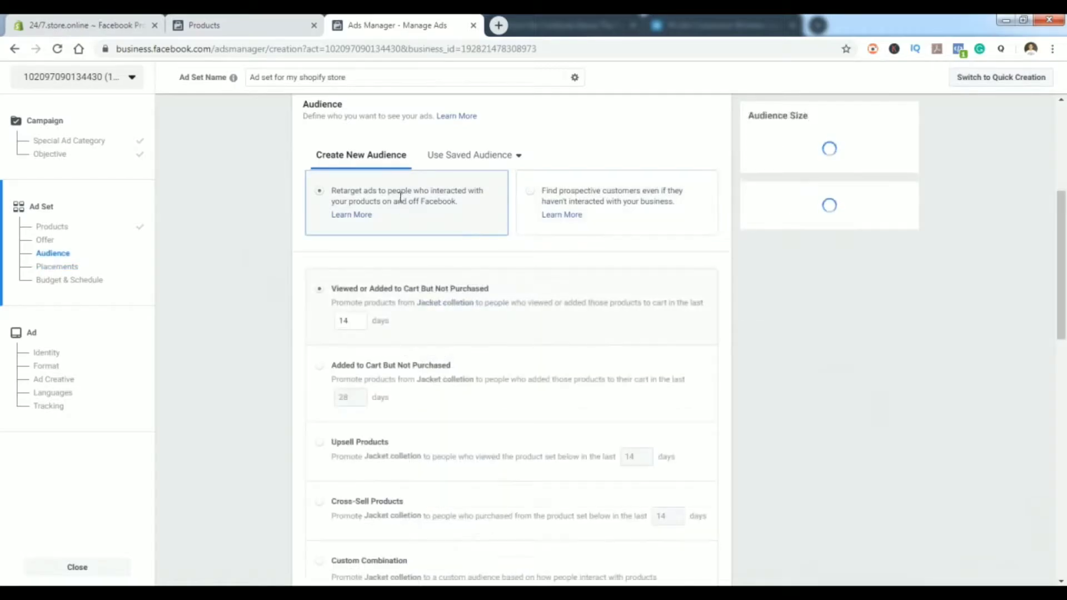
- Try Upsell Products as the retargeting option and look through the product sets offered for viewed products
{"action": "left_click_drag", "start_coordinate": [1063, 215], "coordinate": [1063, 219]}
{"action": "scroll", "coordinate": [1062, 219], "scroll_direction": "down", "scroll_amount": 2}
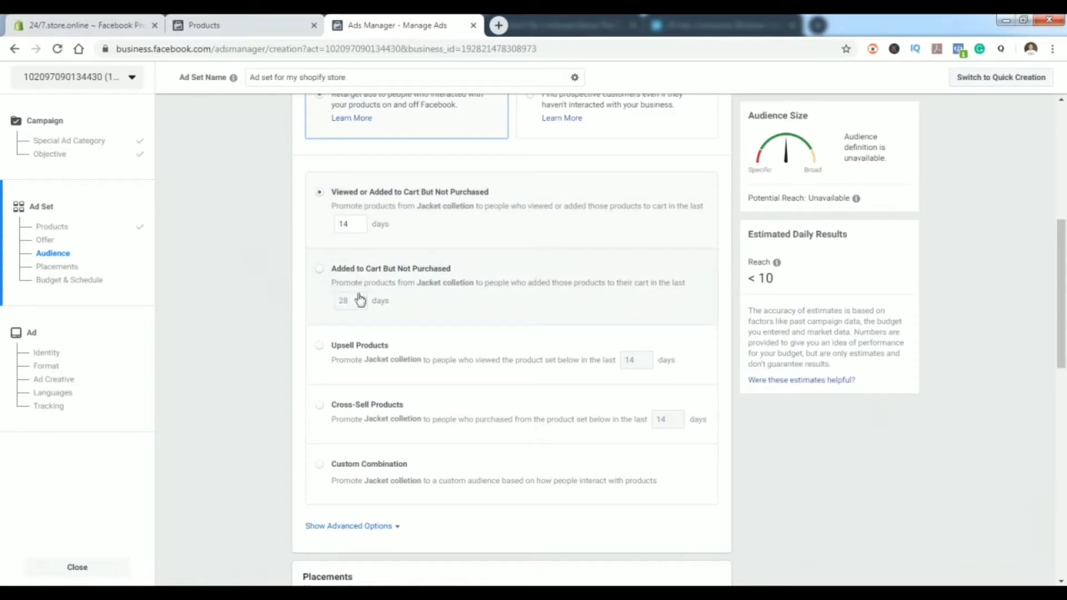
{"action": "left_click", "coordinate": [367, 350]}
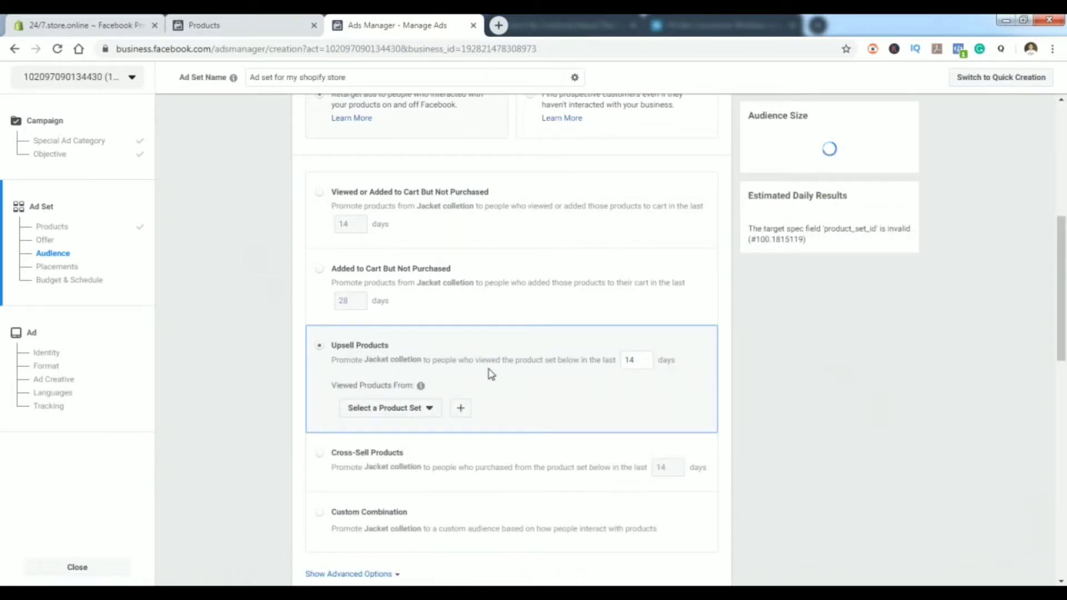
{"action": "left_click", "coordinate": [389, 410]}
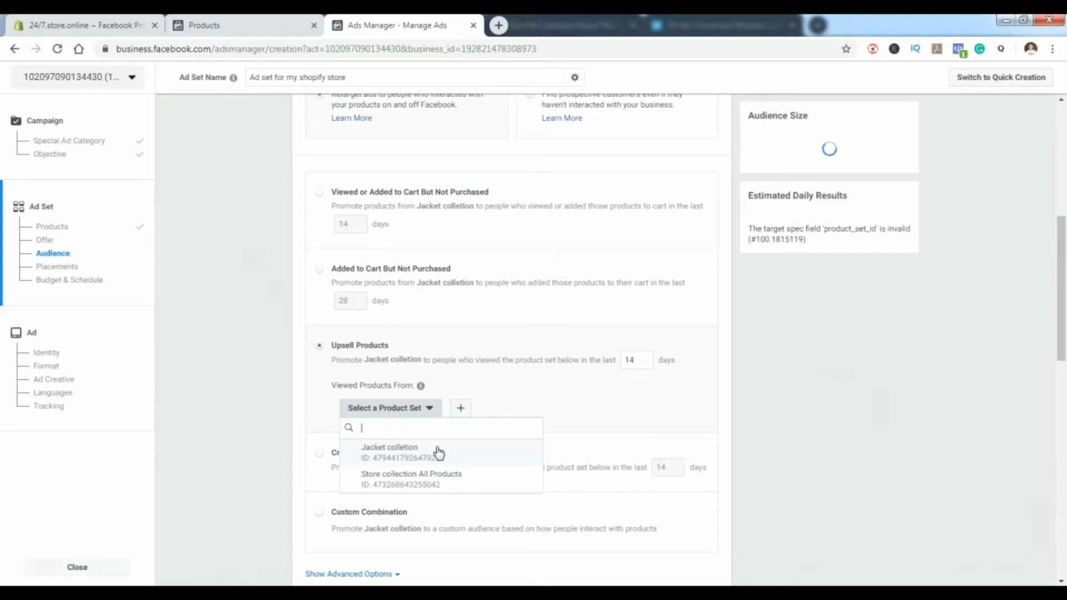
{"action": "mouse_move", "coordinate": [392, 491]}
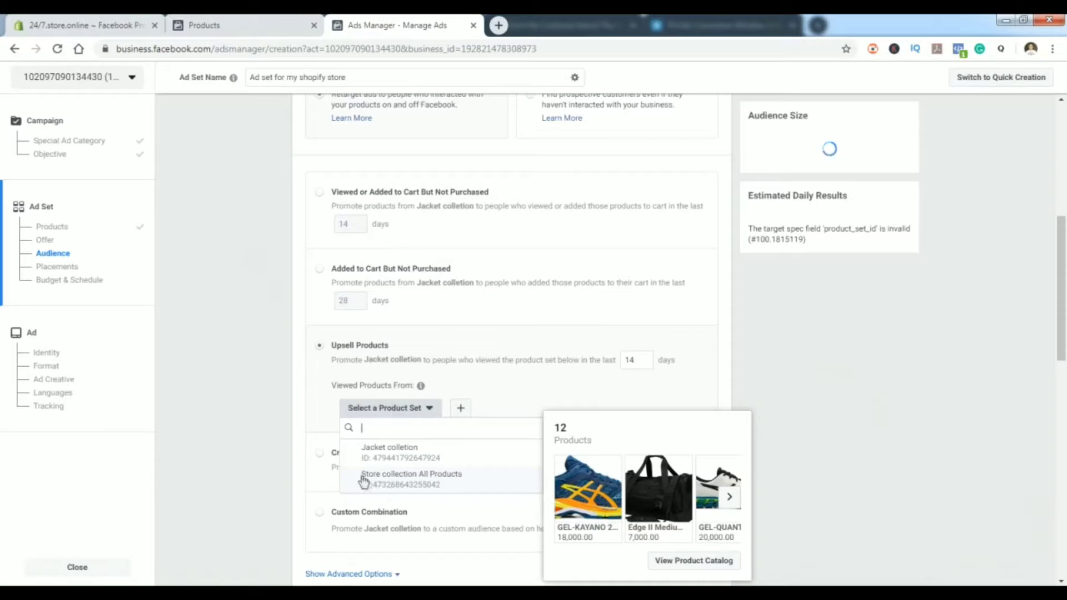
{"action": "mouse_move", "coordinate": [371, 449]}
{"action": "left_click", "coordinate": [487, 398]}
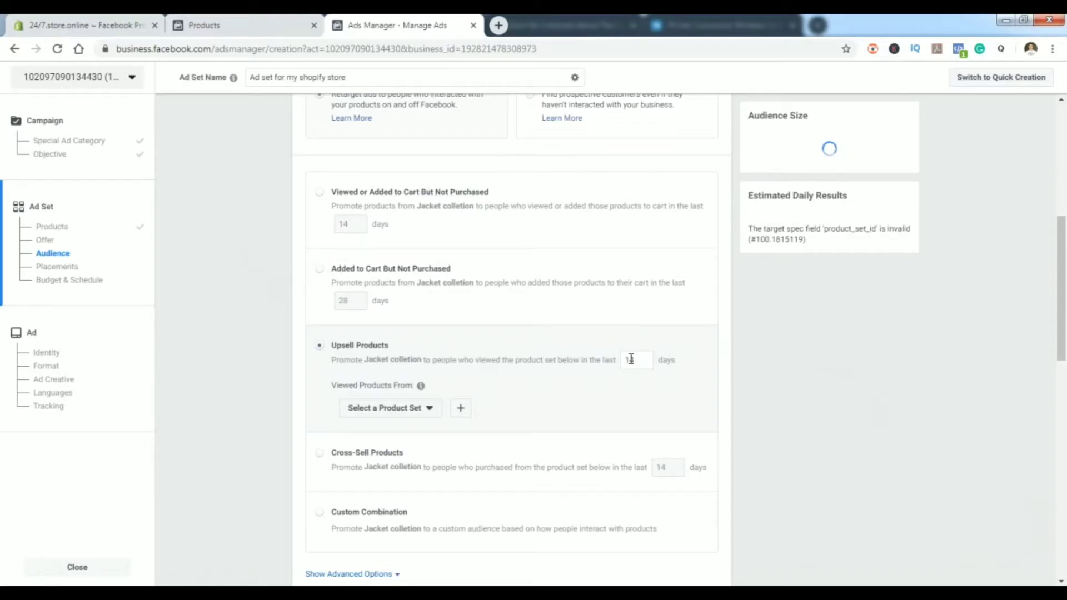
- Look at the Cross-Sell Products retargeting option and select Custom Combination instead
{"action": "scroll", "coordinate": [455, 425], "scroll_direction": "down", "scroll_amount": 2}
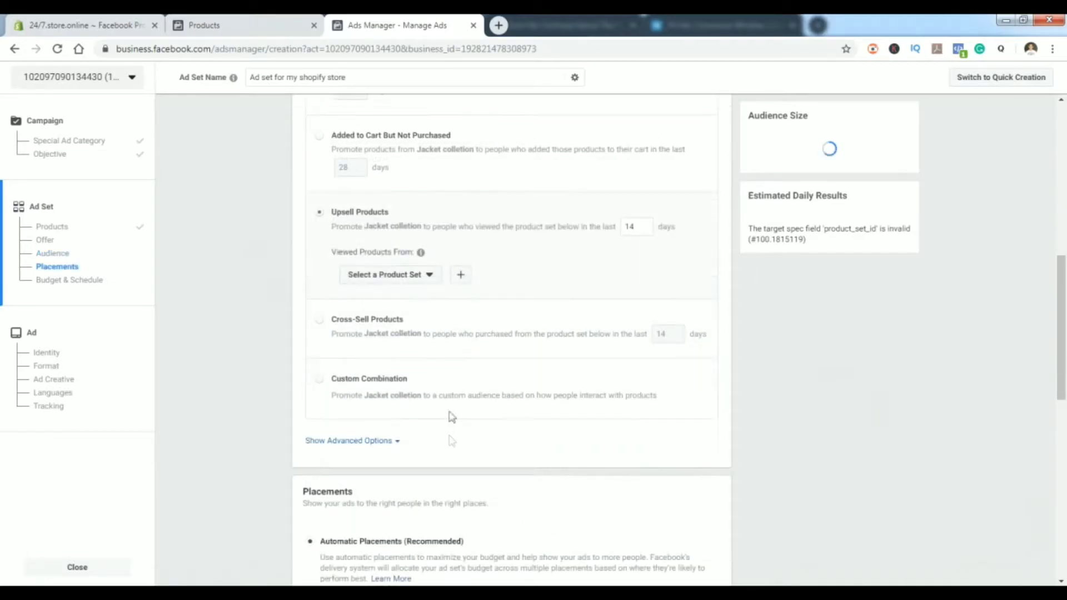
{"action": "left_click", "coordinate": [442, 317]}
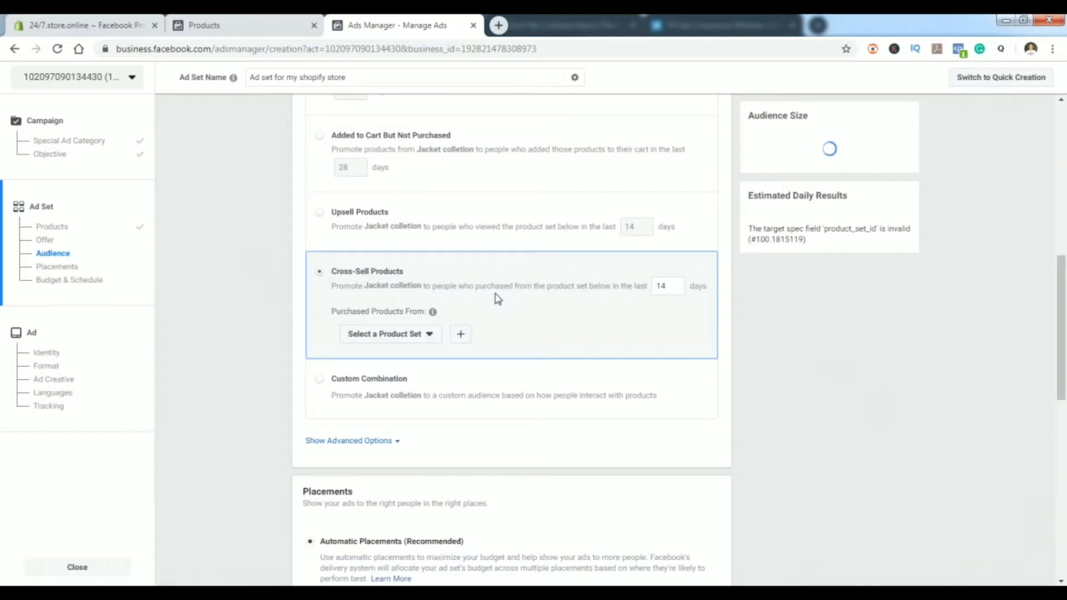
{"action": "left_click", "coordinate": [480, 376]}
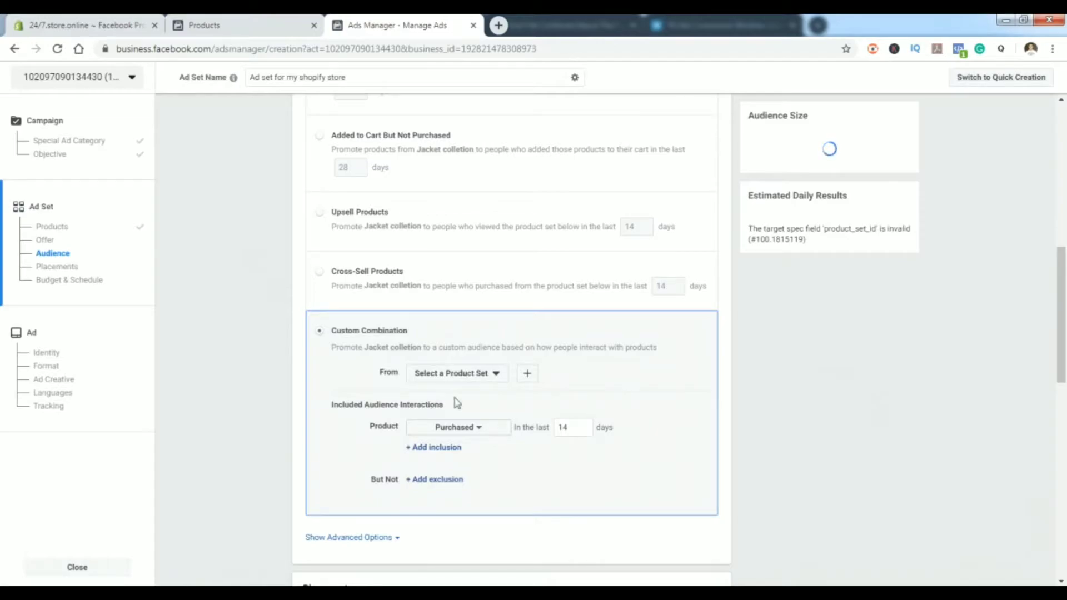
- Look through the custom combination's interaction choices and the advanced audience options from custom audiences to connections, and hide the advanced options again
{"action": "left_click", "coordinate": [464, 433]}
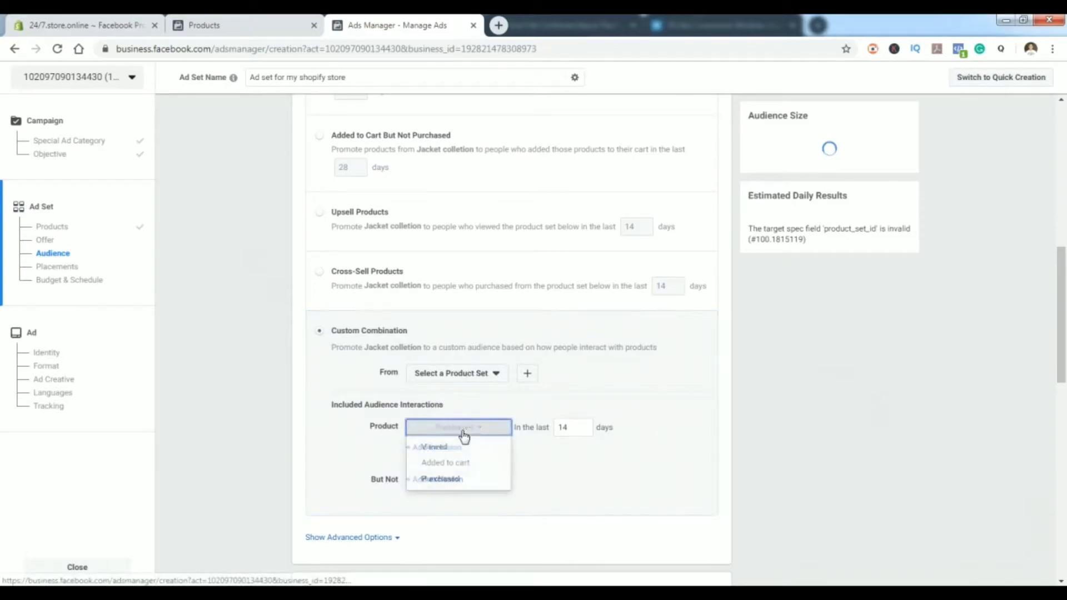
{"action": "left_click", "coordinate": [464, 433]}
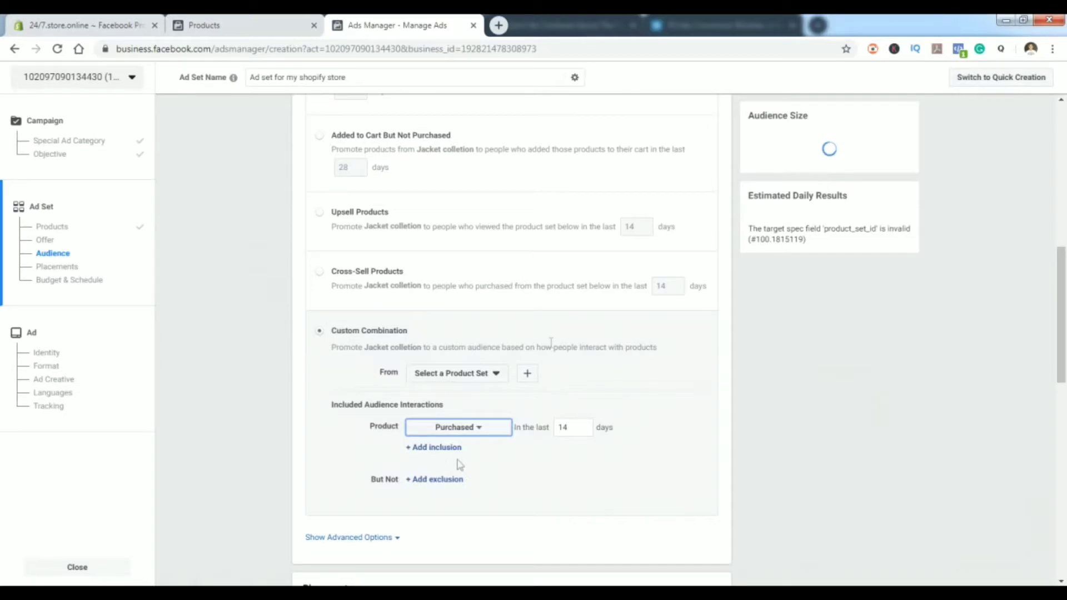
{"action": "scroll", "coordinate": [562, 327], "scroll_direction": "down", "scroll_amount": 2}
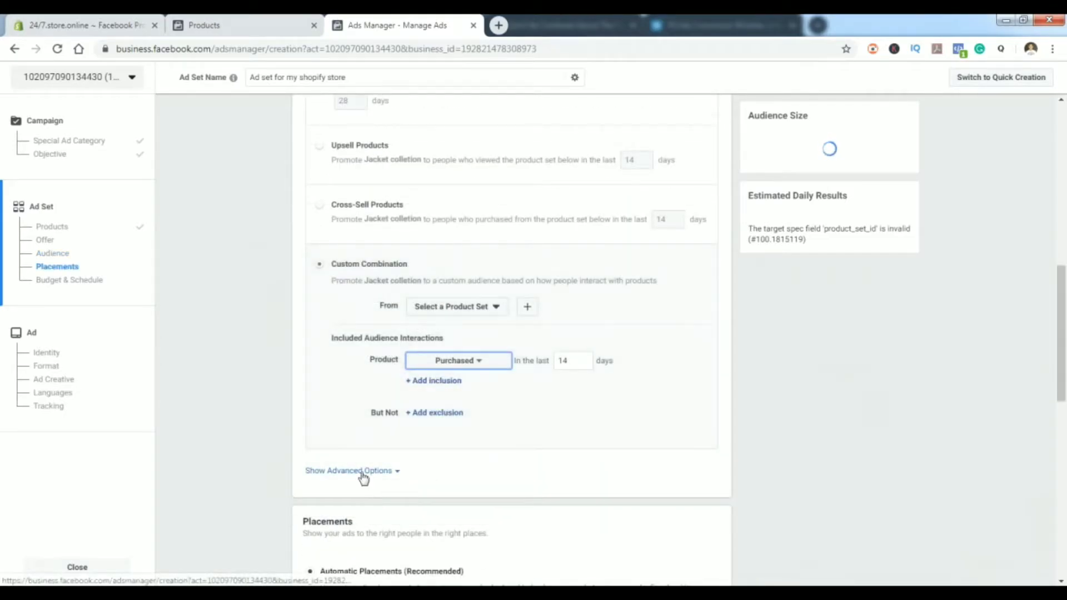
{"action": "left_click", "coordinate": [363, 471]}
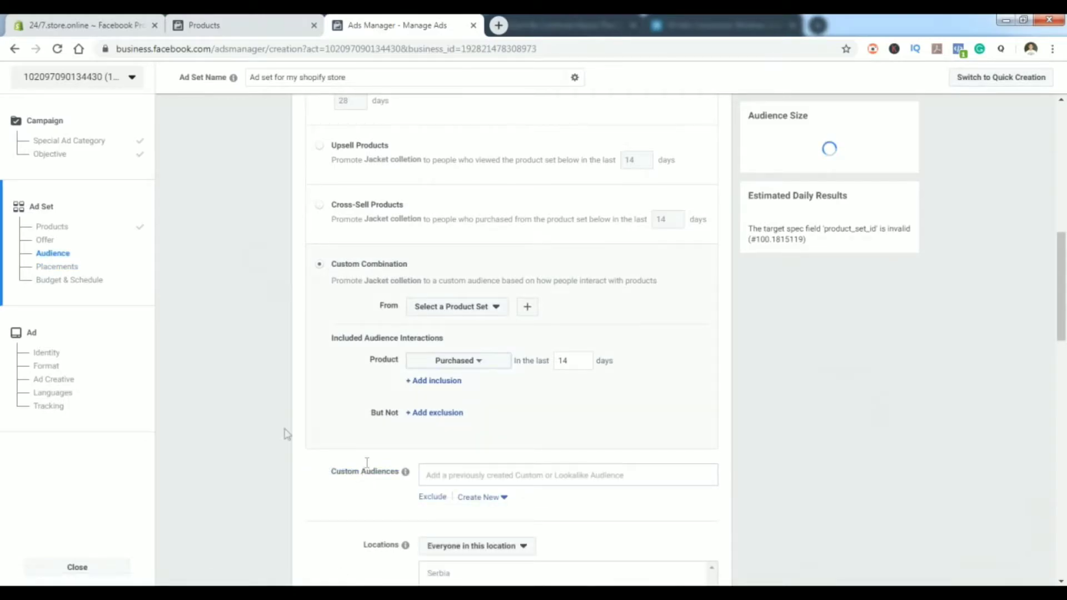
{"action": "scroll", "coordinate": [286, 434], "scroll_direction": "down", "scroll_amount": 4}
{"action": "scroll", "coordinate": [286, 433], "scroll_direction": "down", "scroll_amount": 3}
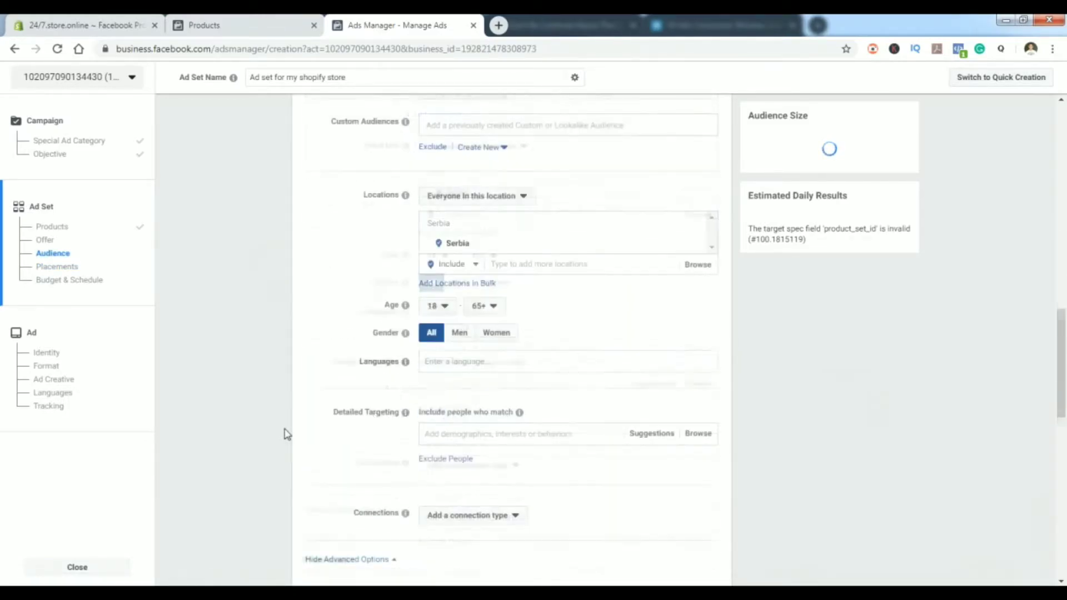
{"action": "scroll", "coordinate": [314, 402], "scroll_direction": "up", "scroll_amount": 7}
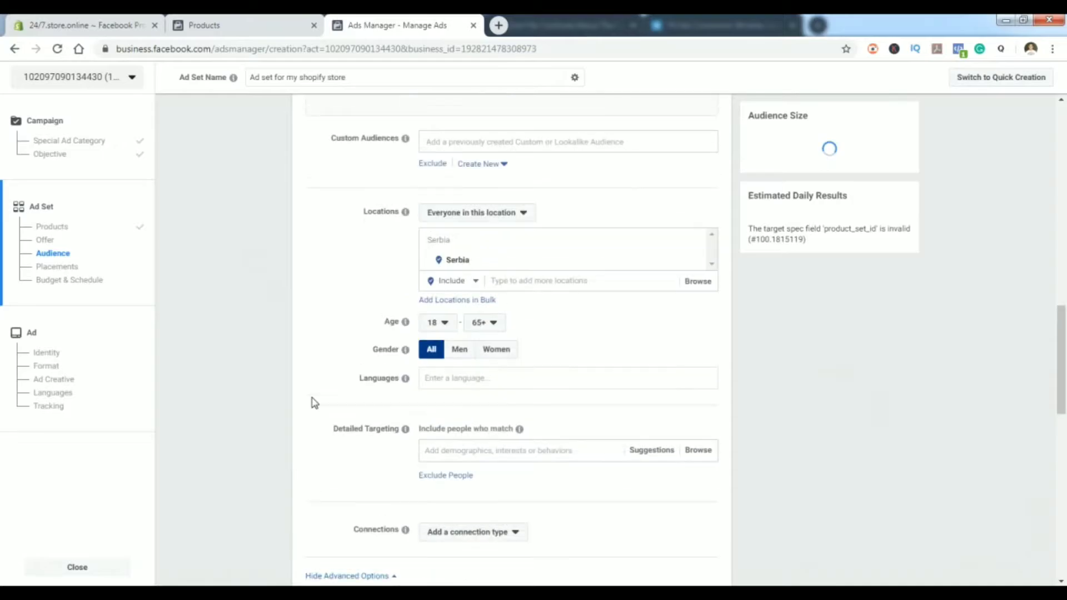
{"action": "scroll", "coordinate": [383, 225], "scroll_direction": "up", "scroll_amount": 3}
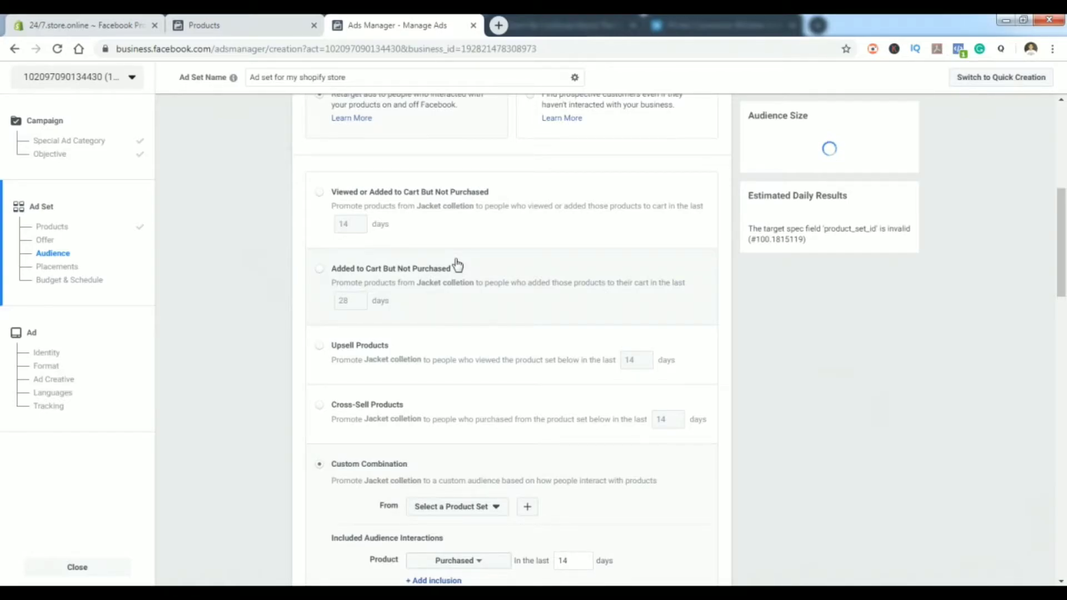
{"action": "scroll", "coordinate": [456, 261], "scroll_direction": "down", "scroll_amount": 7}
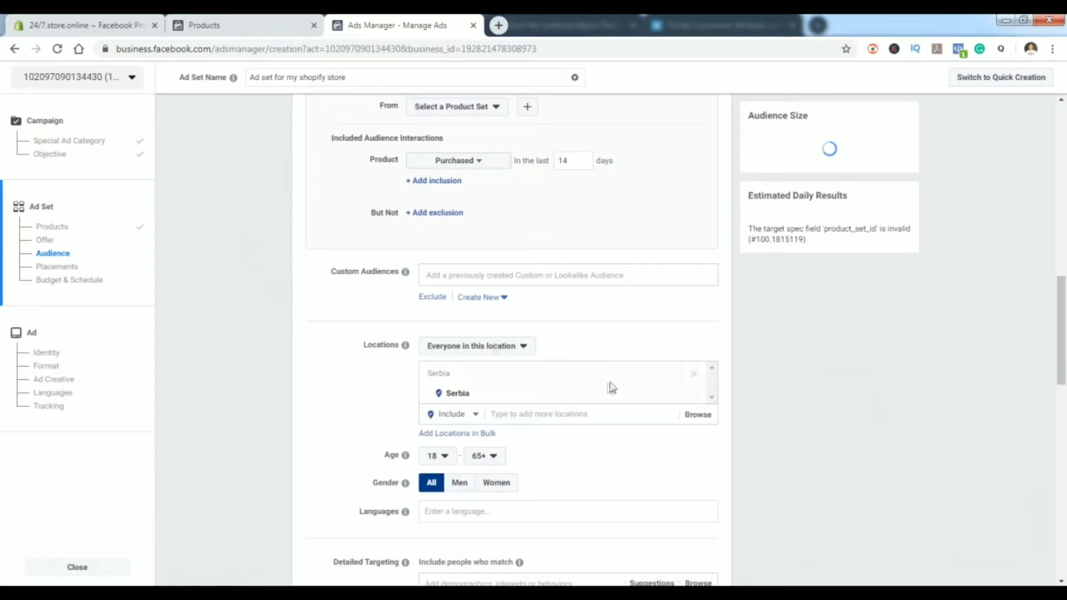
{"action": "scroll", "coordinate": [472, 500], "scroll_direction": "down", "scroll_amount": 1}
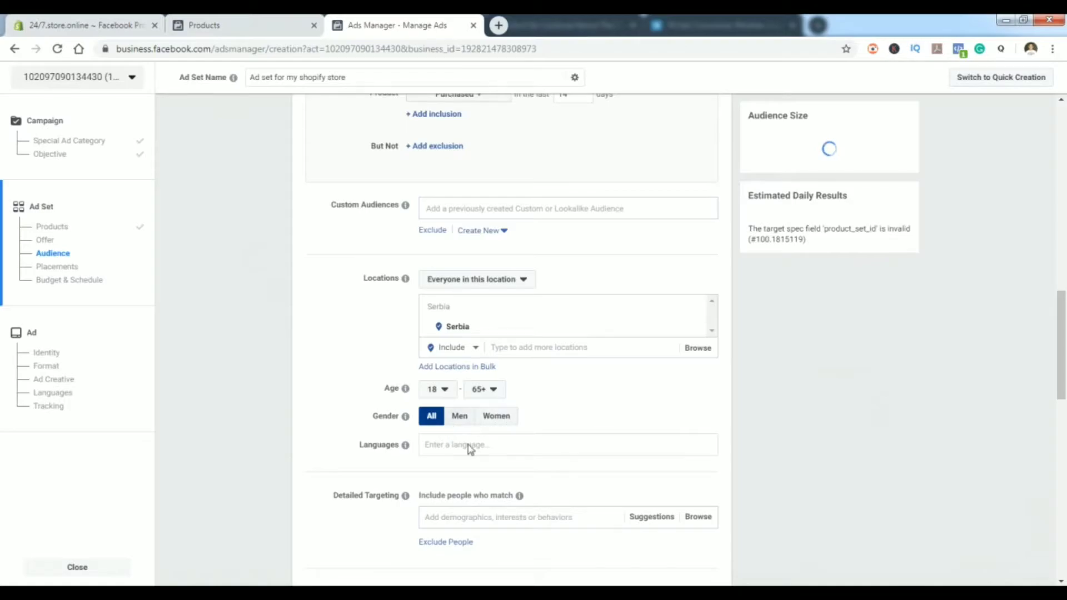
{"action": "scroll", "coordinate": [345, 489], "scroll_direction": "down", "scroll_amount": 2}
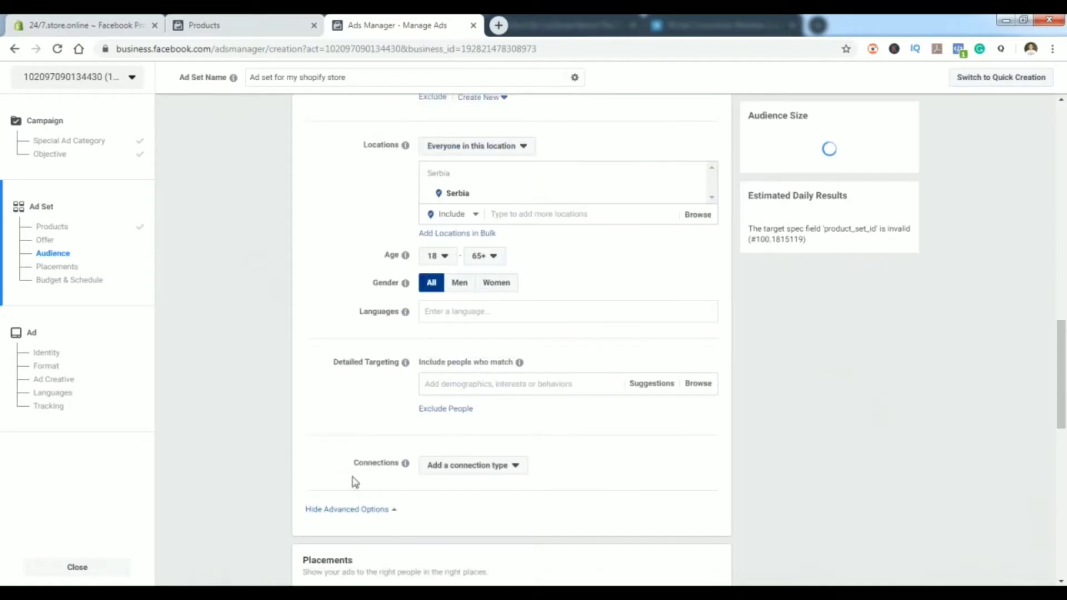
{"action": "left_click", "coordinate": [357, 510]}
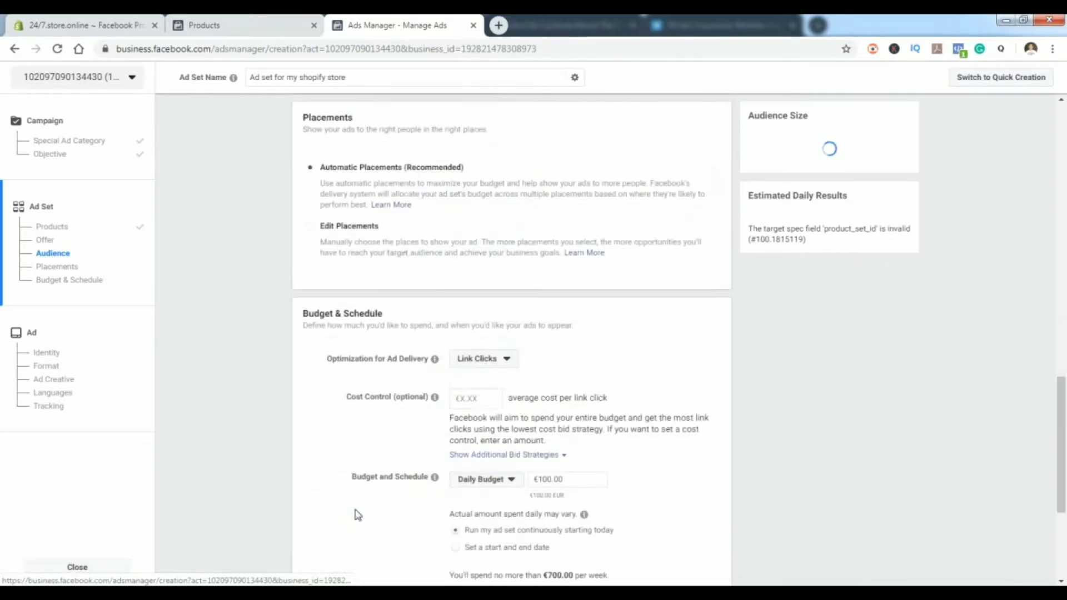
- Switch the ad set from automatic placements to Edit Placements
{"action": "scroll", "coordinate": [281, 390], "scroll_direction": "down", "scroll_amount": 2}
{"action": "scroll", "coordinate": [288, 389], "scroll_direction": "up", "scroll_amount": 4}
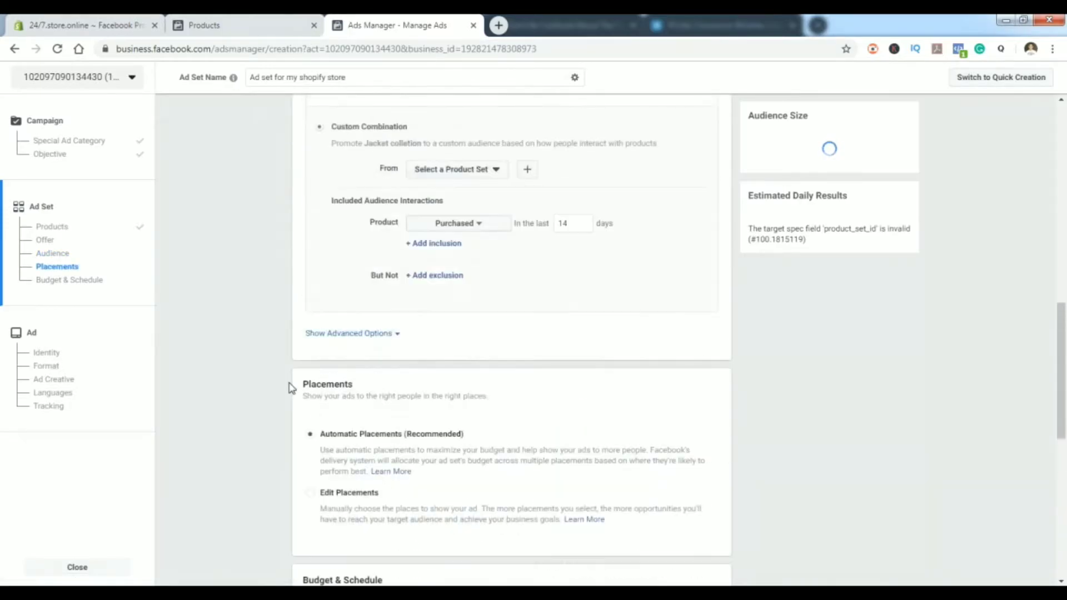
{"action": "scroll", "coordinate": [292, 389], "scroll_direction": "up", "scroll_amount": 1}
{"action": "scroll", "coordinate": [295, 388], "scroll_direction": "down", "scroll_amount": 1}
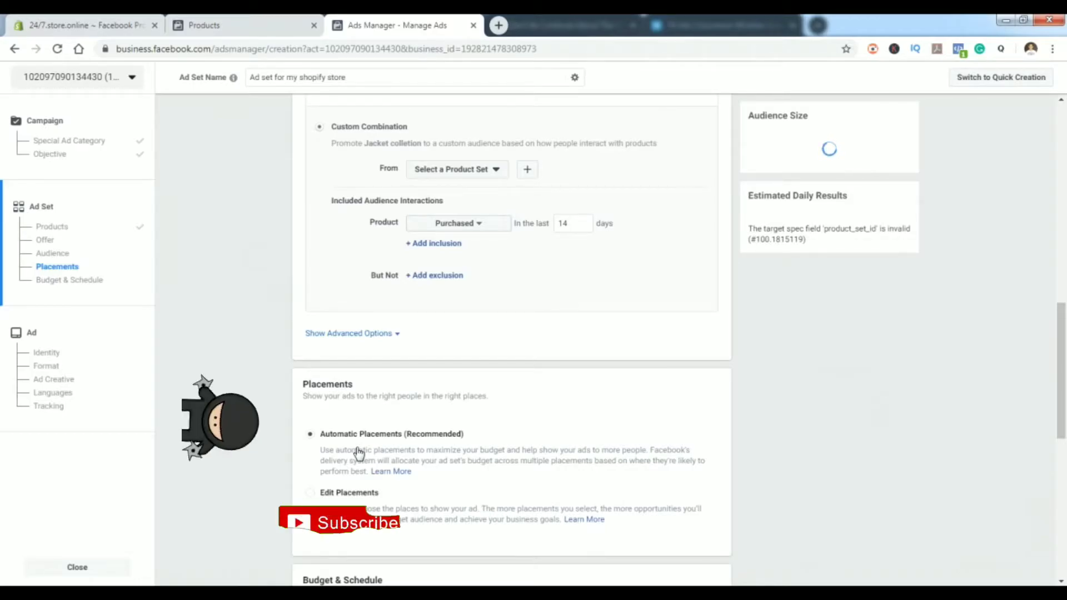
{"action": "scroll", "coordinate": [361, 445], "scroll_direction": "down", "scroll_amount": 1}
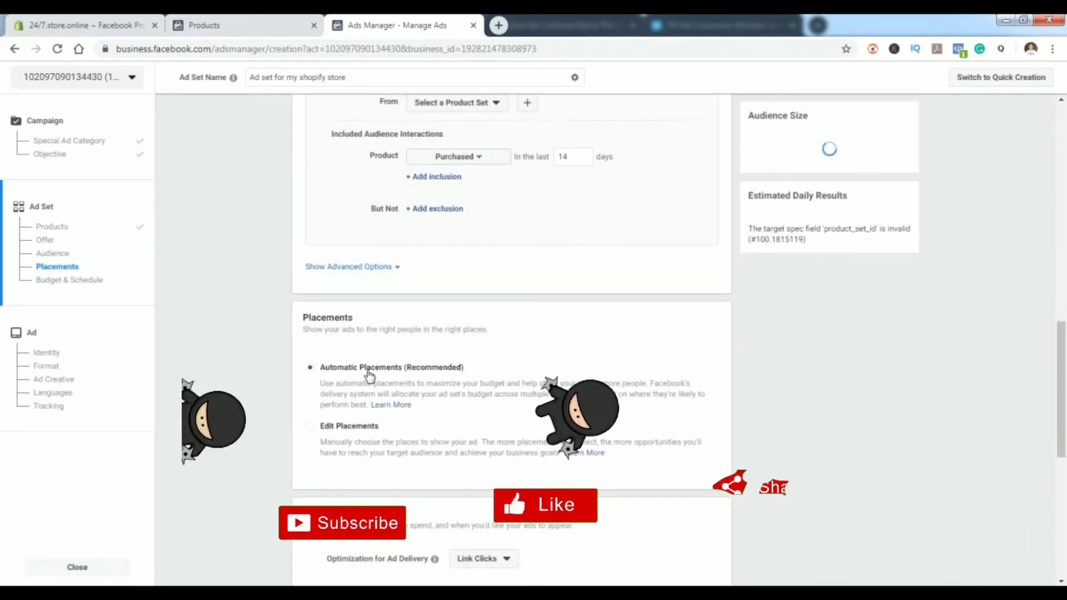
{"action": "left_click", "coordinate": [310, 426]}
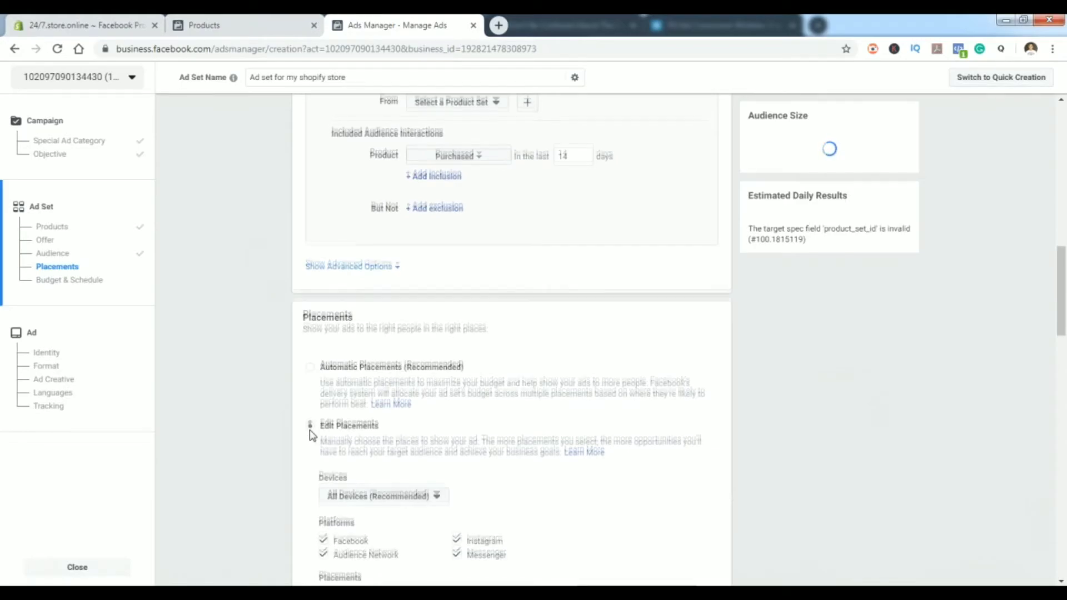
- Look over the device choices, the platforms, and the list of feed, story, in-article and app placements
{"action": "scroll", "coordinate": [355, 389], "scroll_direction": "down", "scroll_amount": 5}
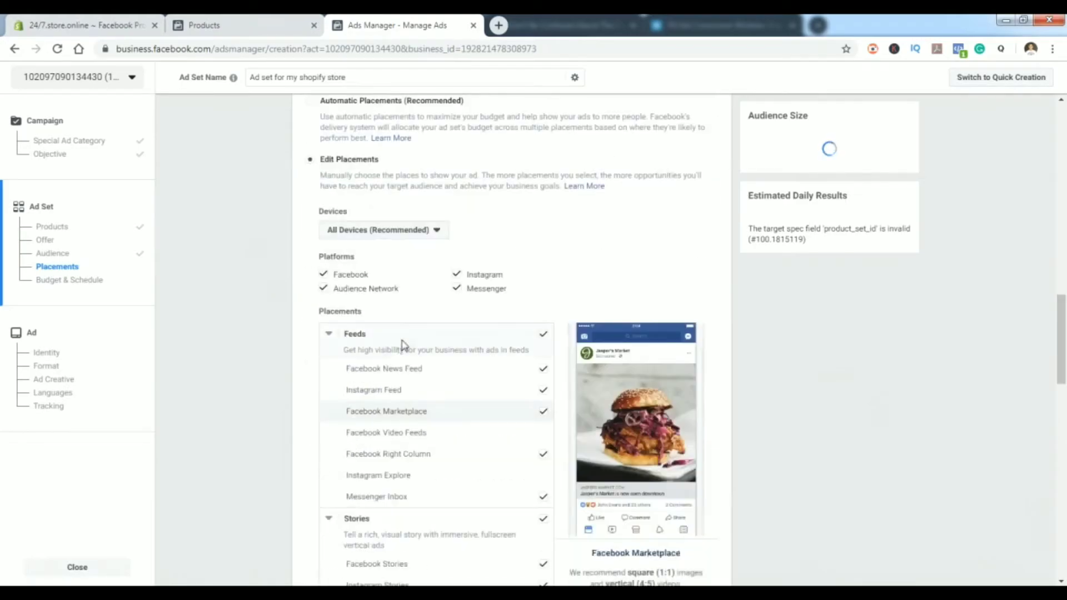
{"action": "left_click", "coordinate": [376, 234]}
{"action": "left_click", "coordinate": [376, 234]}
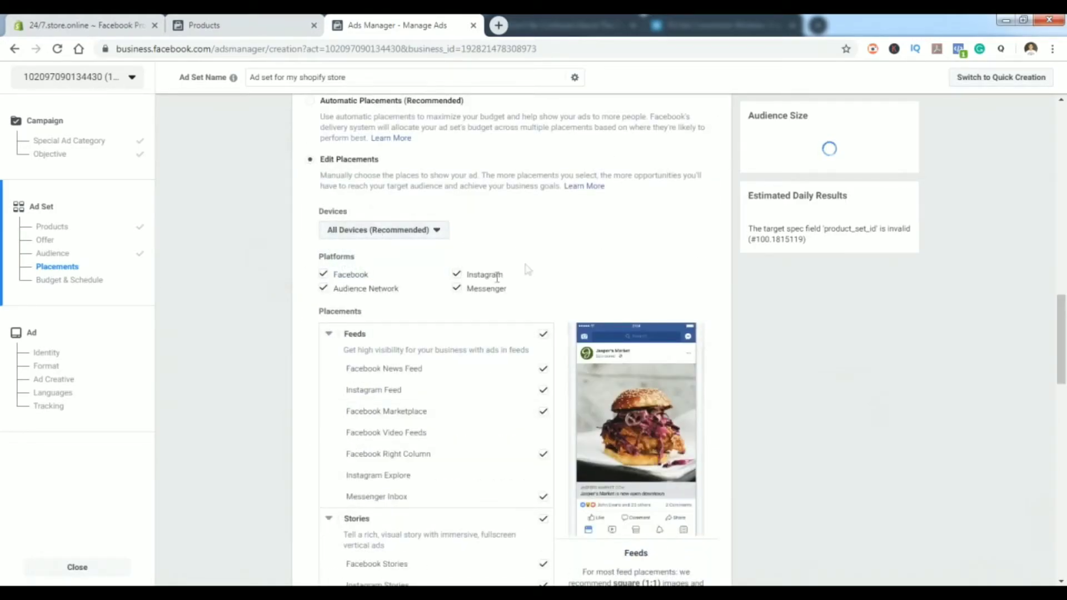
{"action": "scroll", "coordinate": [489, 383], "scroll_direction": "down", "scroll_amount": 4}
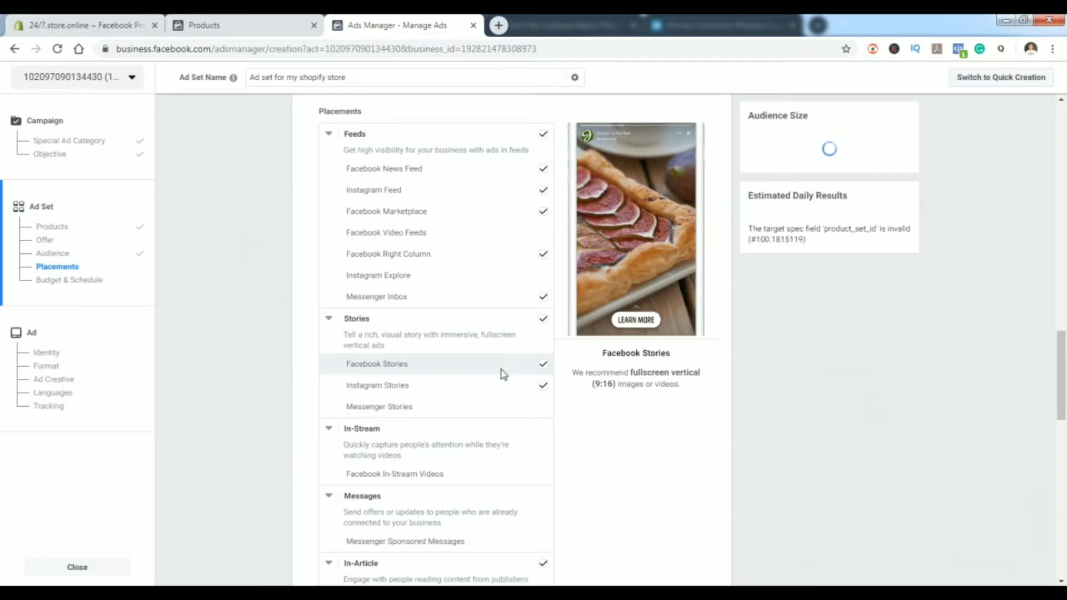
{"action": "scroll", "coordinate": [727, 432], "scroll_direction": "down", "scroll_amount": 4}
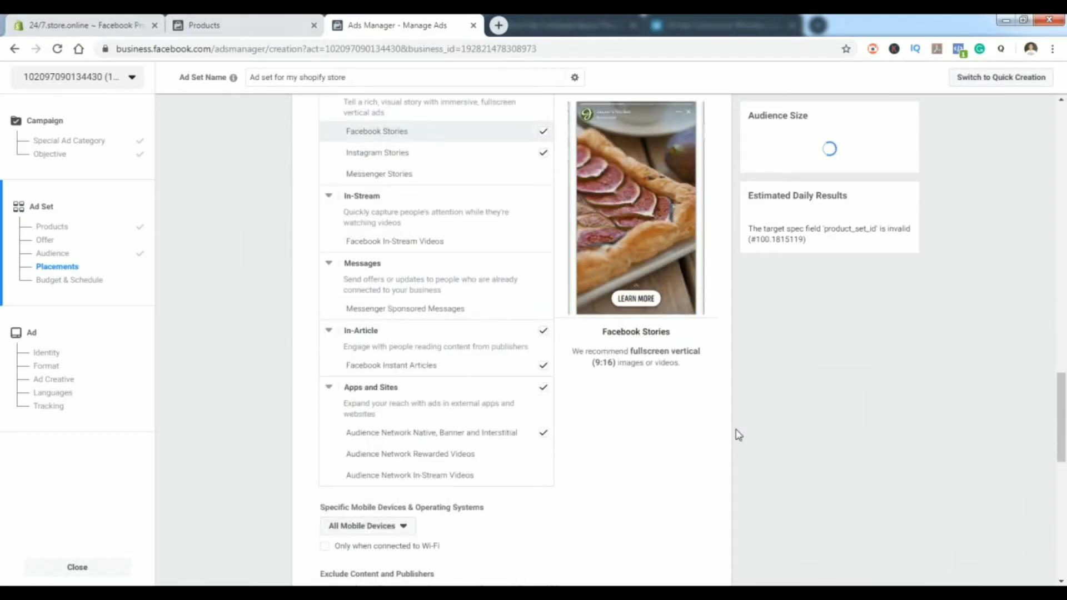
- Set the ad set's optimization for ad delivery to Conversion Events
{"action": "scroll", "coordinate": [738, 435], "scroll_direction": "down", "scroll_amount": 8}
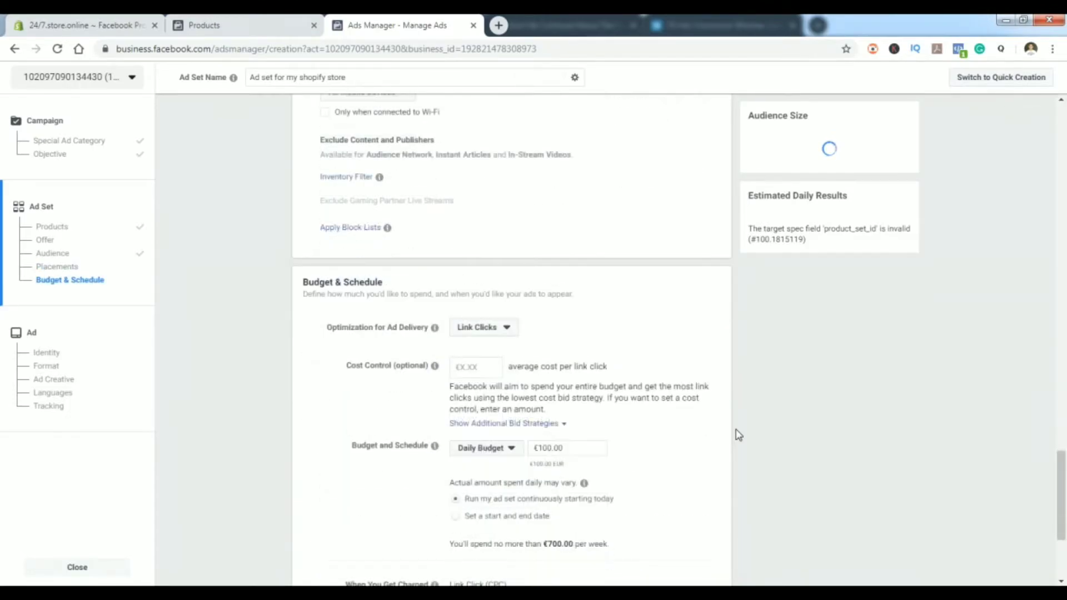
{"action": "scroll", "coordinate": [737, 434], "scroll_direction": "down", "scroll_amount": 2}
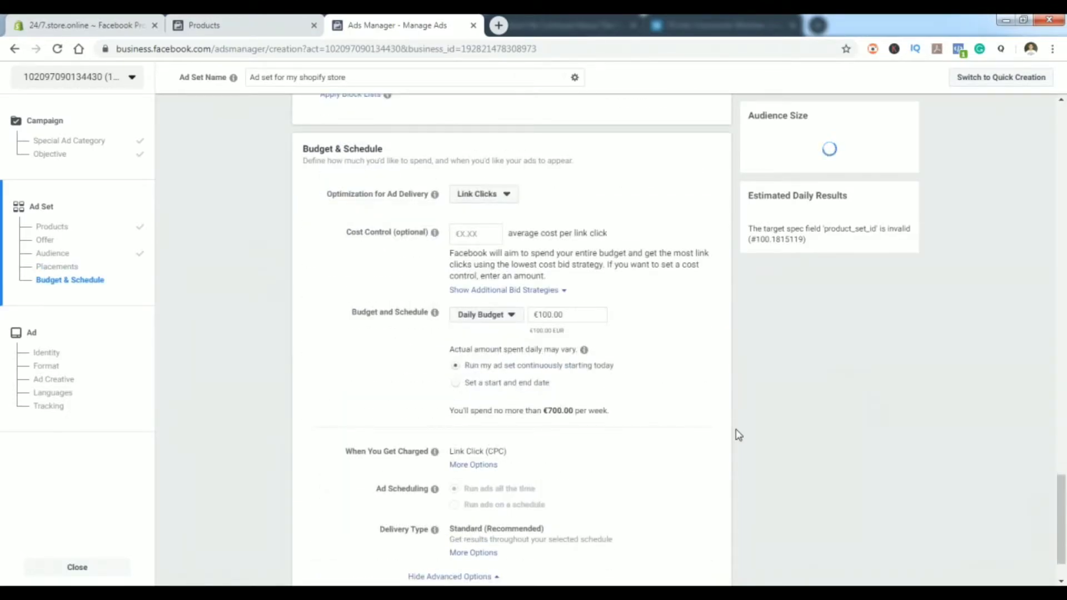
{"action": "scroll", "coordinate": [392, 189], "scroll_direction": "up", "scroll_amount": 1}
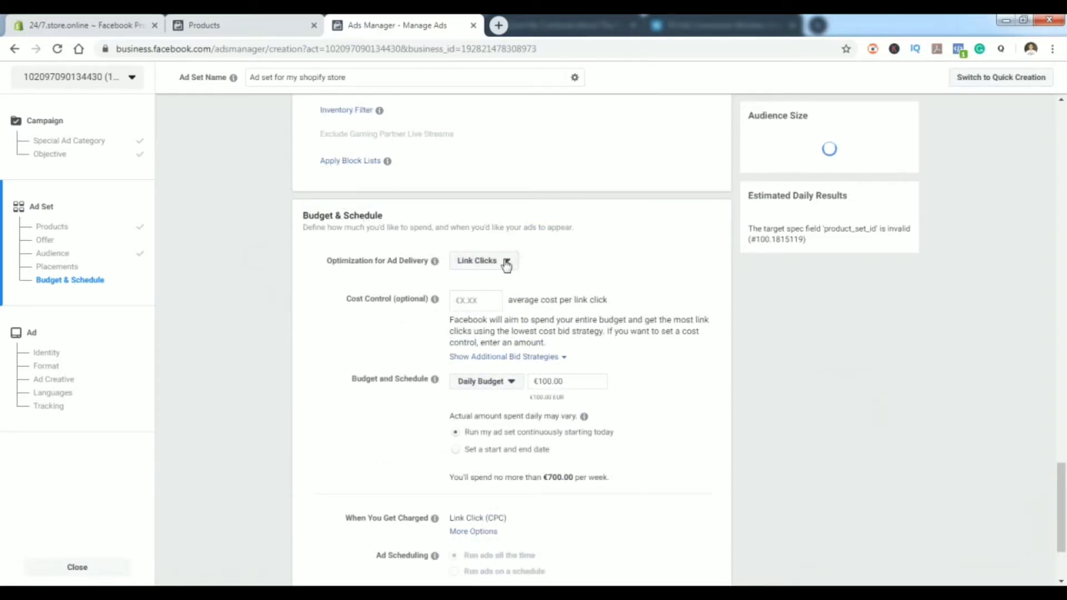
{"action": "left_click", "coordinate": [502, 266]}
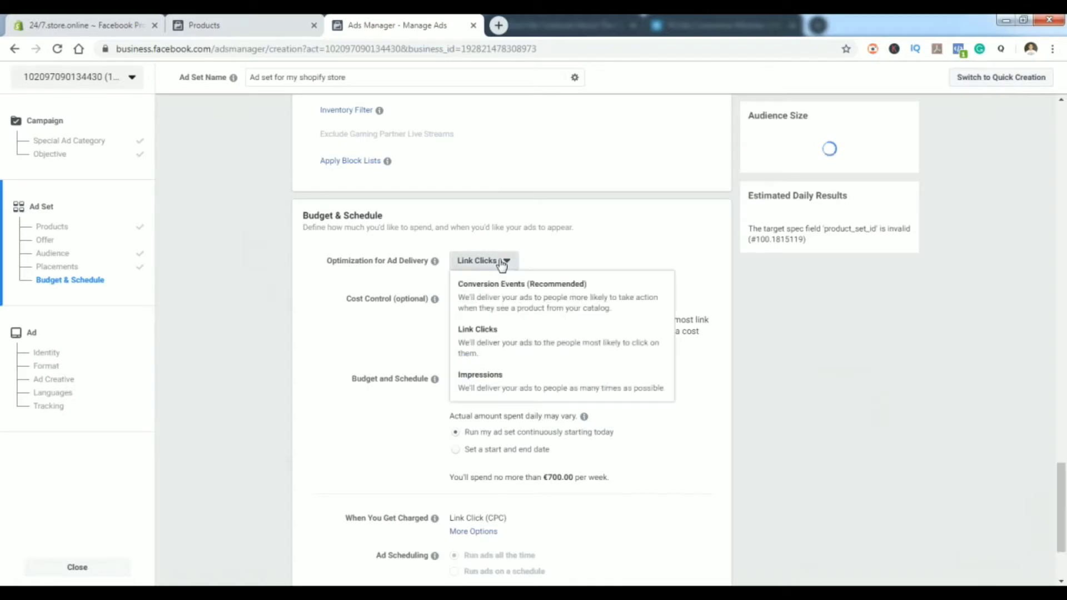
{"action": "left_click", "coordinate": [516, 298]}
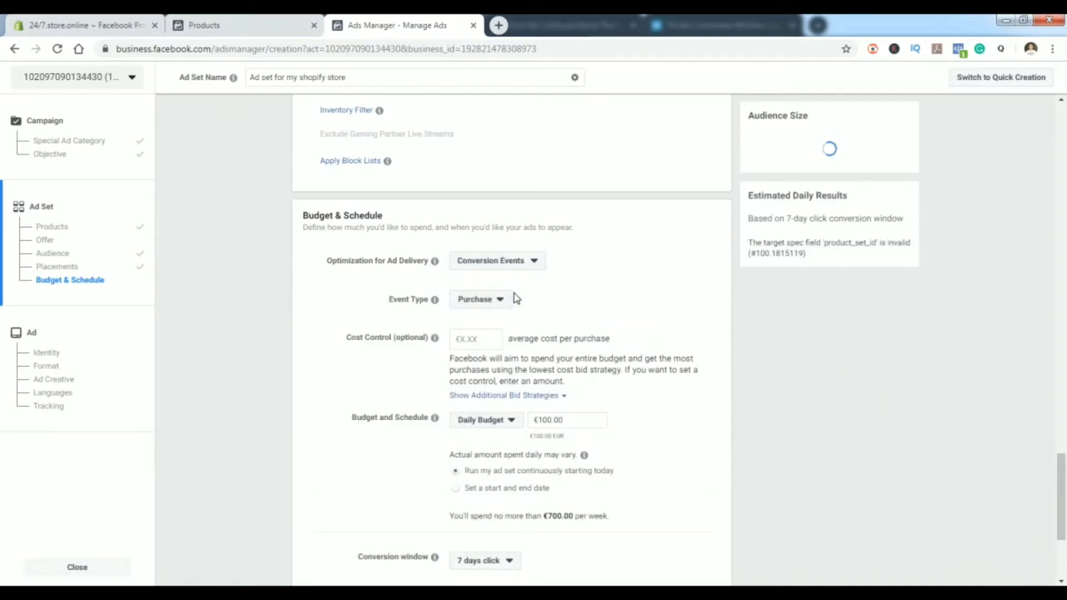
- Look through the delivery optimization choices and event types, and read the explanation of cost control
{"action": "left_click", "coordinate": [479, 263]}
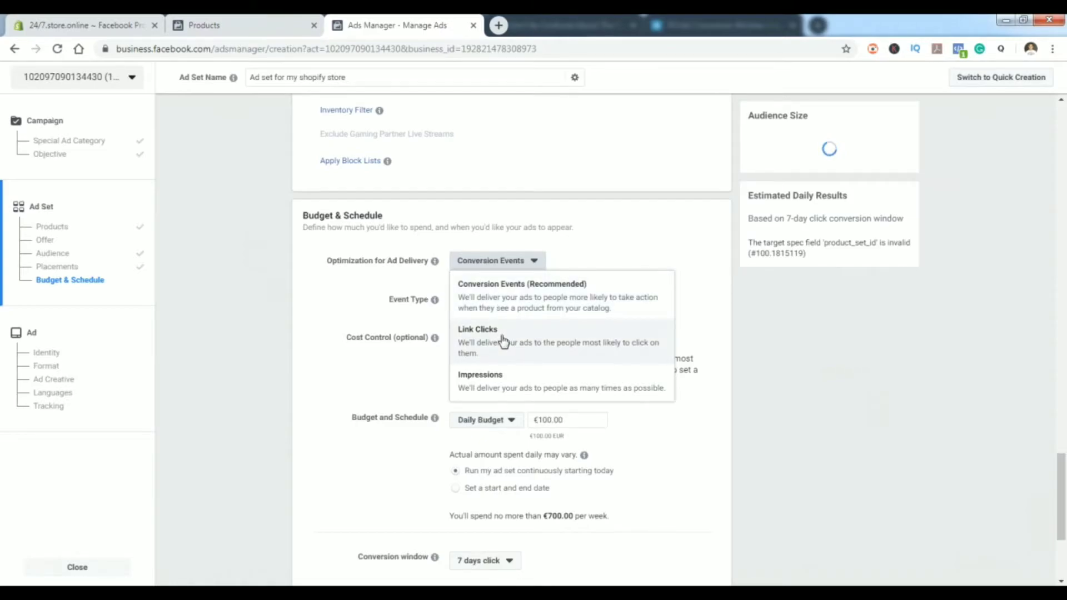
{"action": "left_click", "coordinate": [386, 369]}
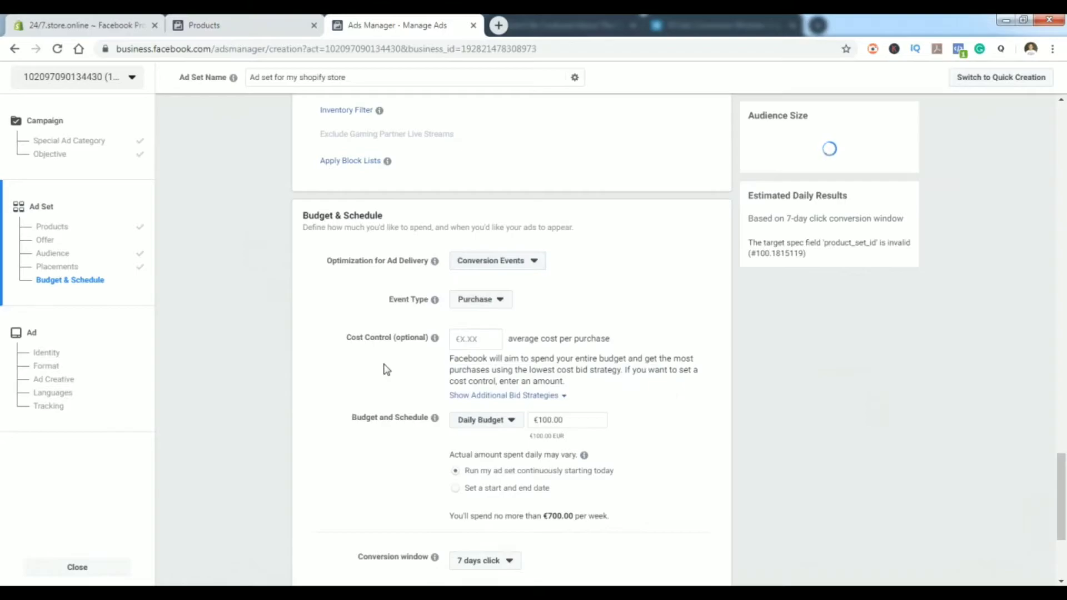
{"action": "left_click", "coordinate": [501, 299]}
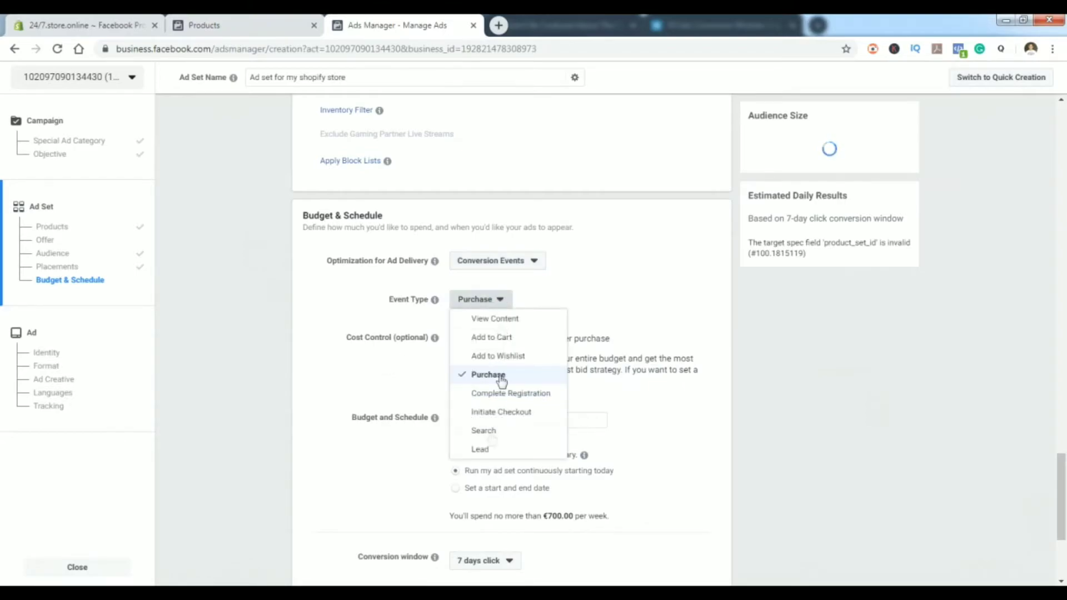
{"action": "left_click", "coordinate": [589, 291]}
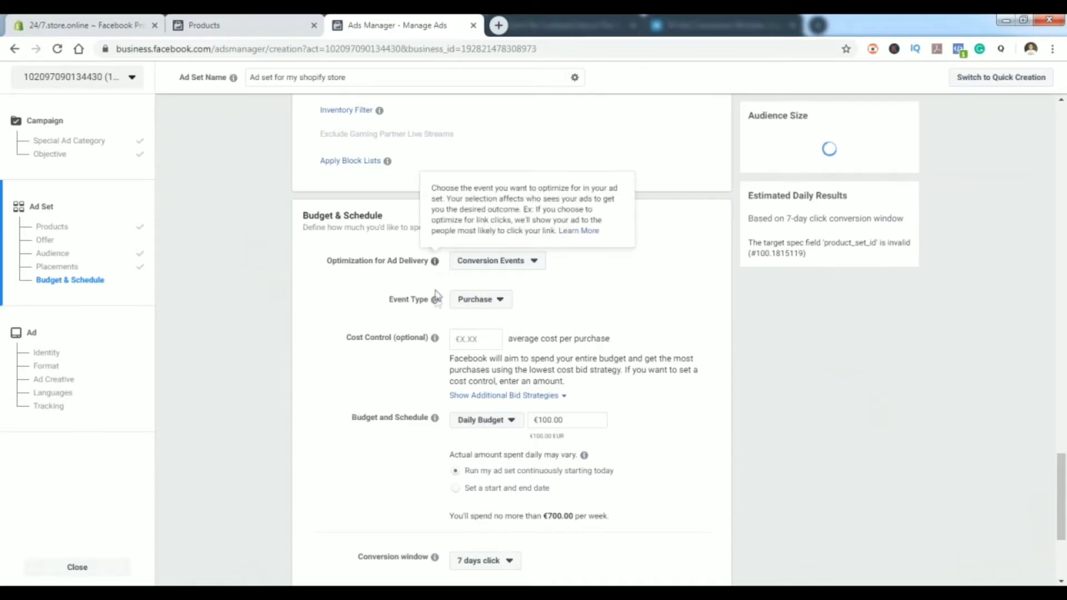
{"action": "mouse_move", "coordinate": [434, 340]}
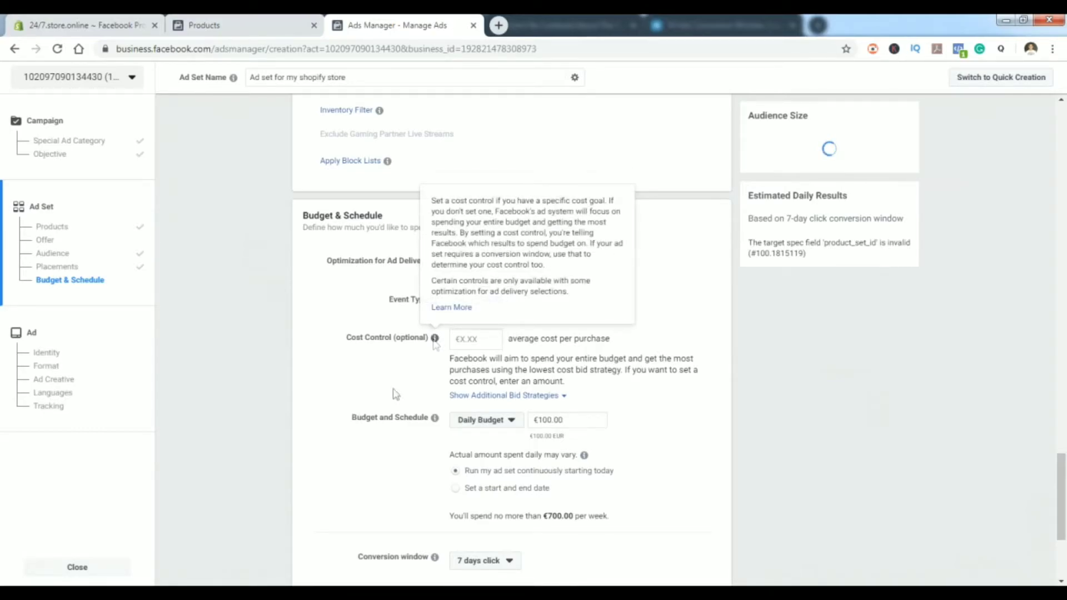
- Change the ad set's budget type to Lifetime Budget
{"action": "scroll", "coordinate": [380, 394], "scroll_direction": "down", "scroll_amount": 2}
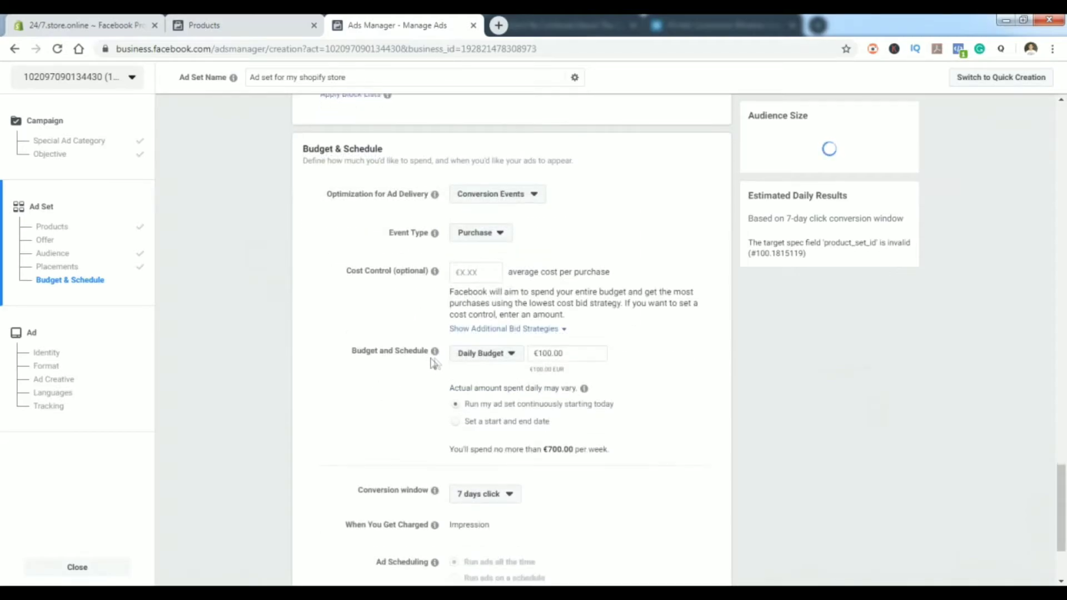
{"action": "left_click", "coordinate": [481, 356]}
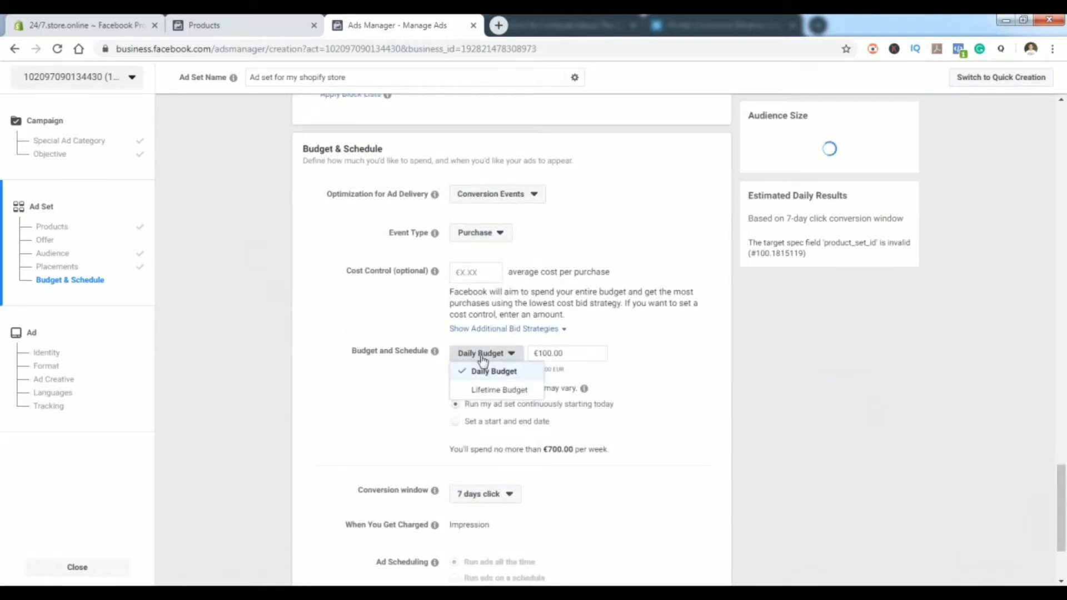
{"action": "left_click", "coordinate": [488, 390]}
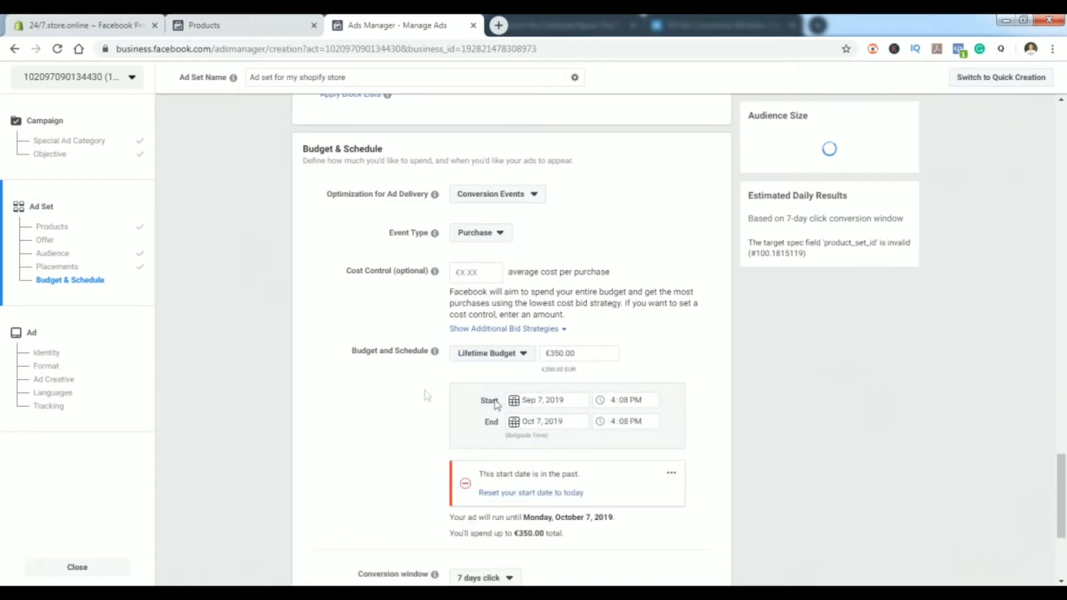
- Look over the remaining schedule settings and read the explanation of the conversion window
{"action": "scroll", "coordinate": [405, 389], "scroll_direction": "down", "scroll_amount": 2}
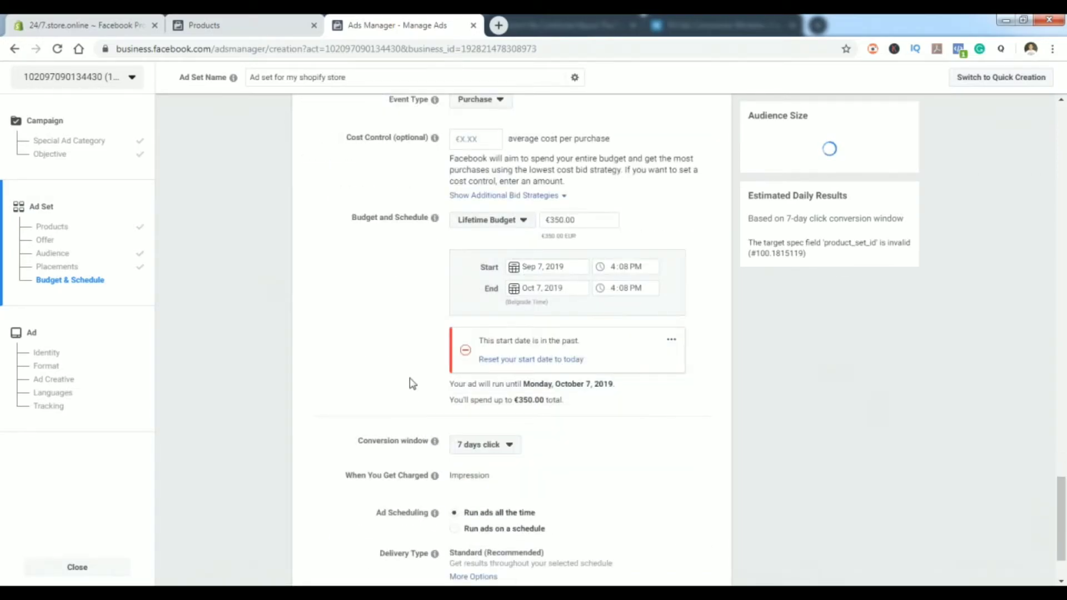
{"action": "scroll", "coordinate": [411, 383], "scroll_direction": "down", "scroll_amount": 2}
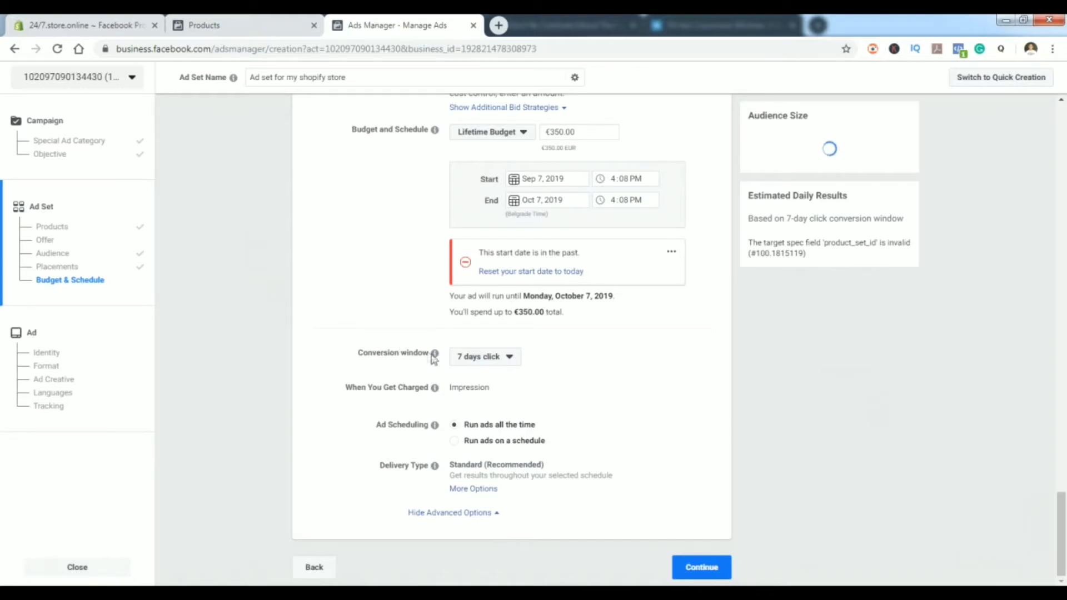
{"action": "mouse_move", "coordinate": [435, 360]}
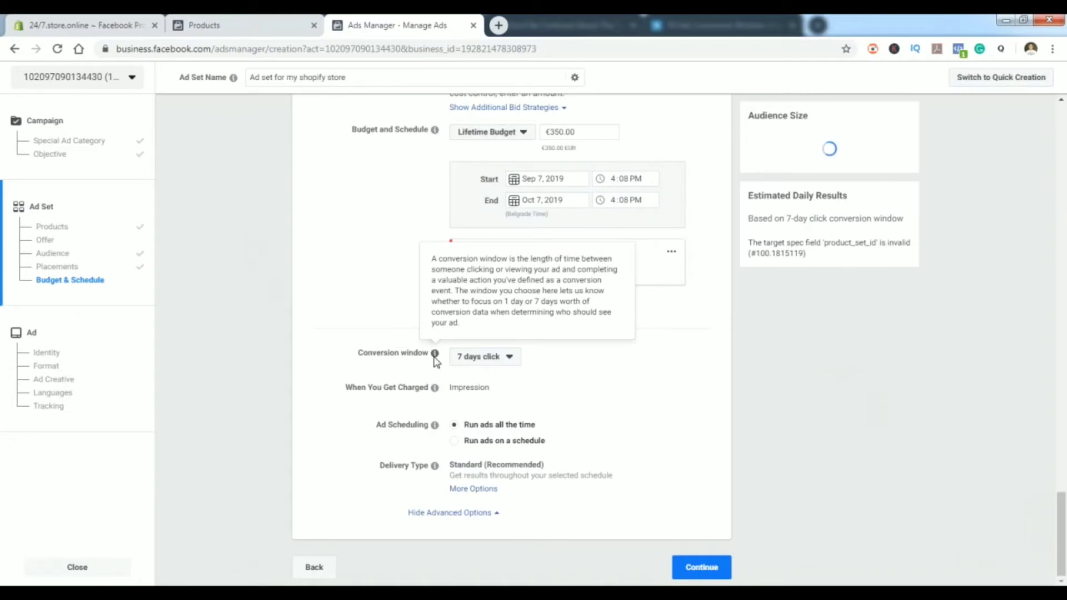
- Look through the available conversion window choices for the ad set without changing the selection
{"action": "left_click", "coordinate": [506, 357]}
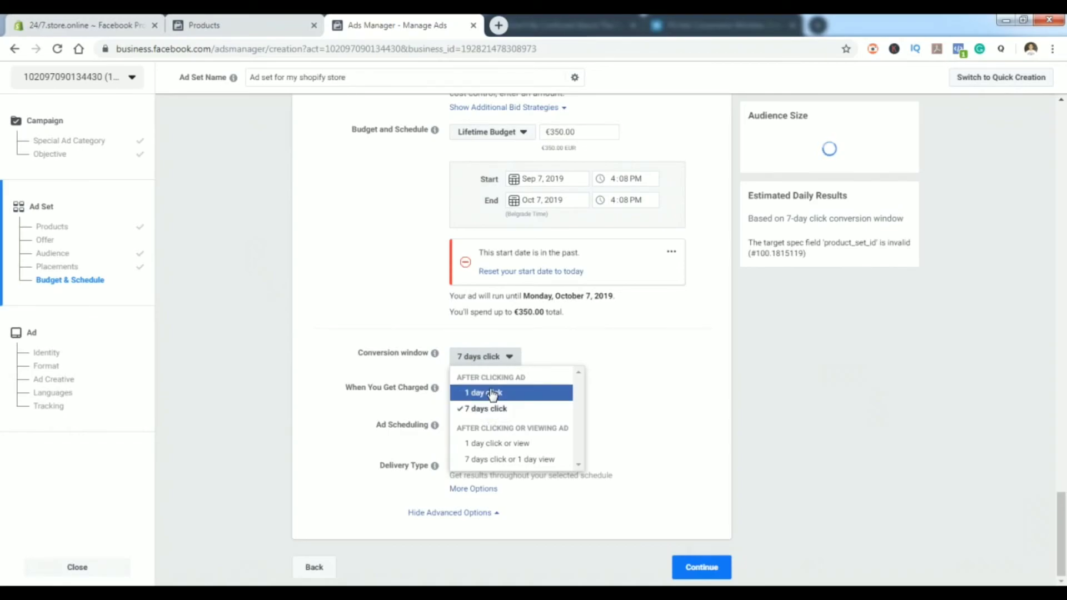
{"action": "left_click", "coordinate": [750, 404]}
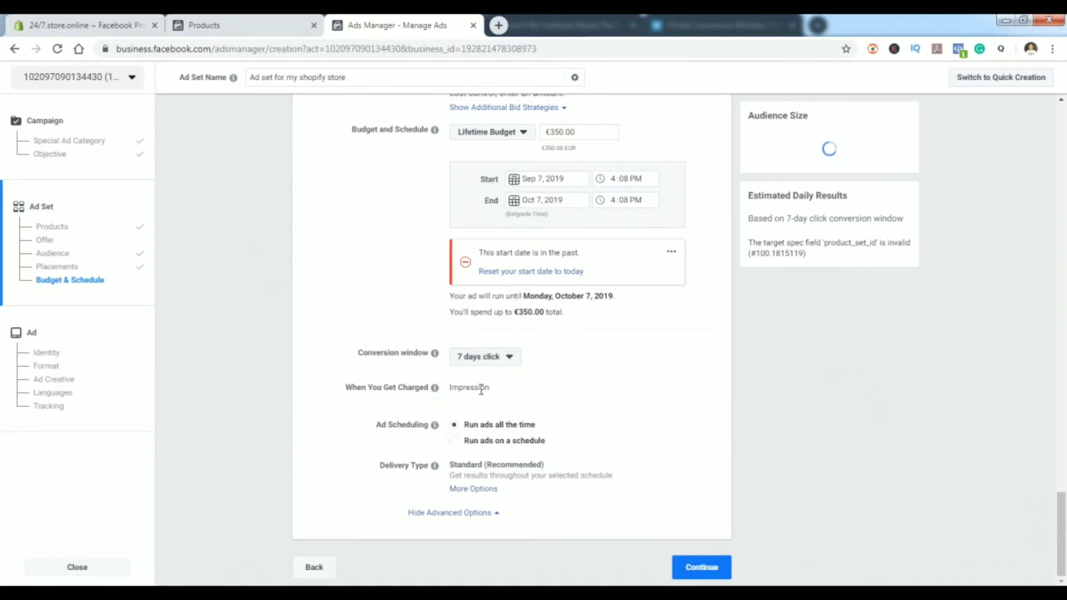
- Change the optimization for ad delivery to Link Clicks and show the options for when you get charged
{"action": "scroll", "coordinate": [628, 379], "scroll_direction": "up", "scroll_amount": 6}
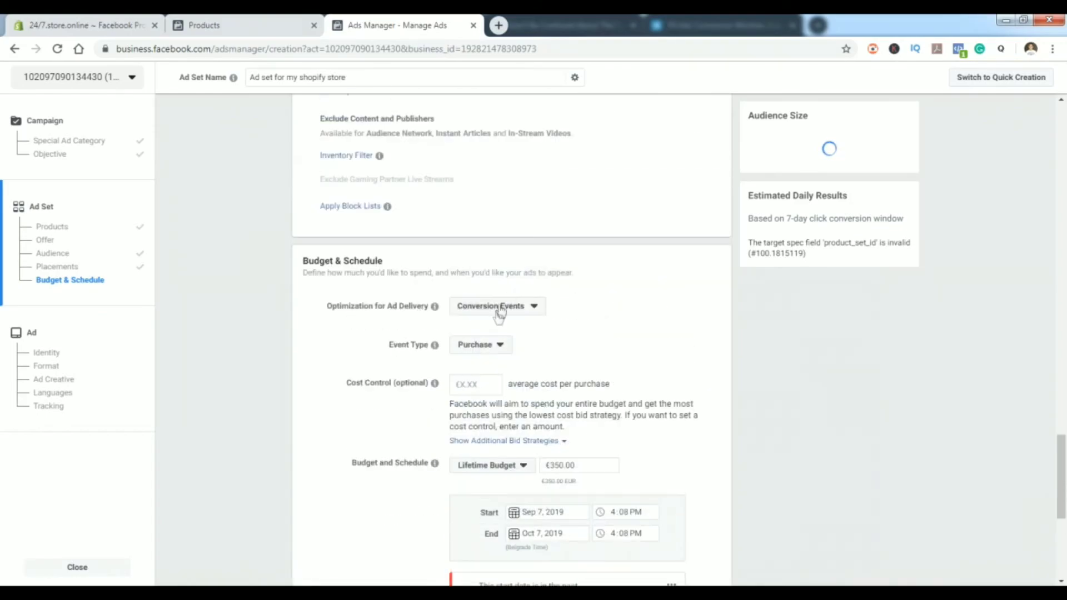
{"action": "left_click", "coordinate": [499, 314]}
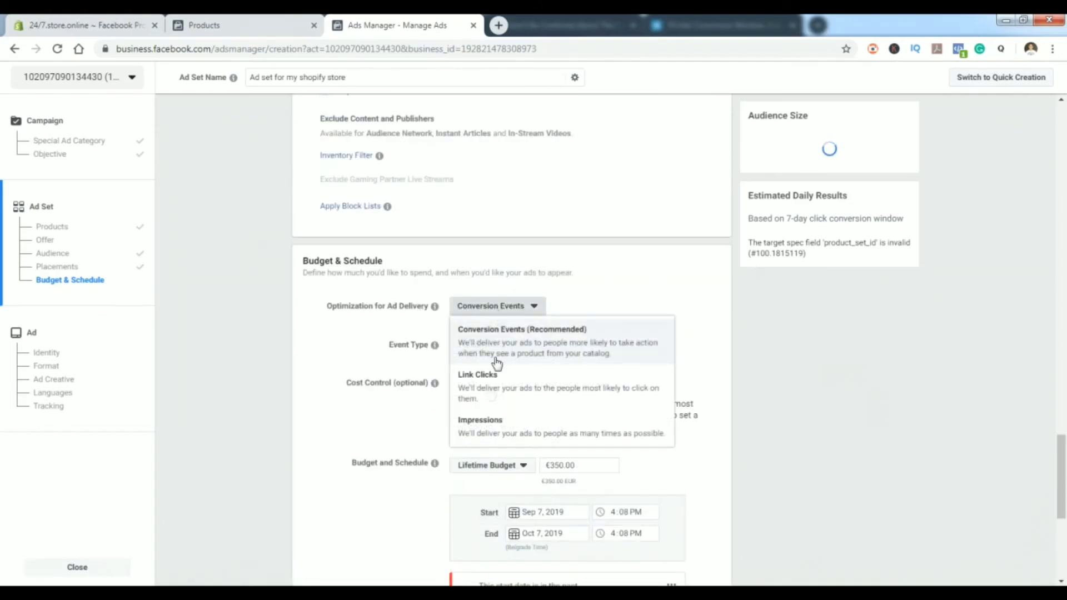
{"action": "left_click", "coordinate": [525, 377]}
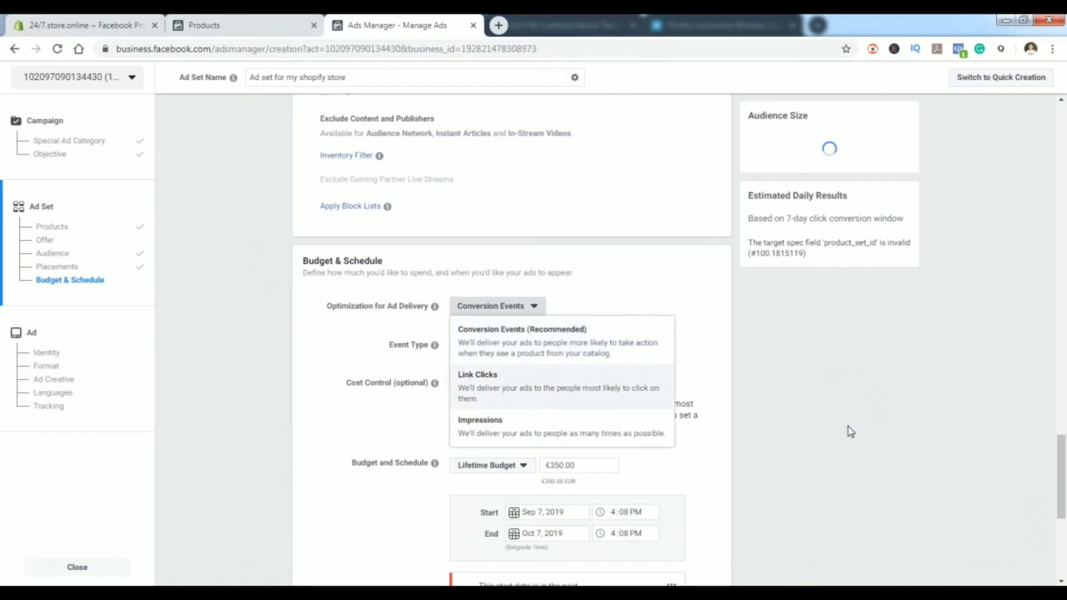
{"action": "scroll", "coordinate": [795, 401], "scroll_direction": "down", "scroll_amount": 3}
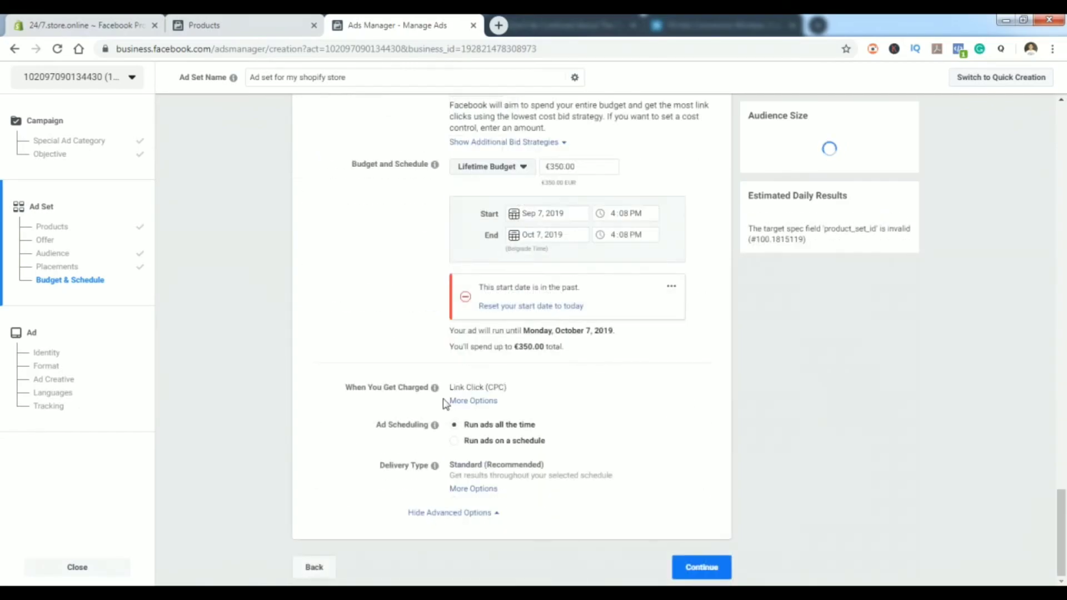
{"action": "left_click", "coordinate": [472, 401]}
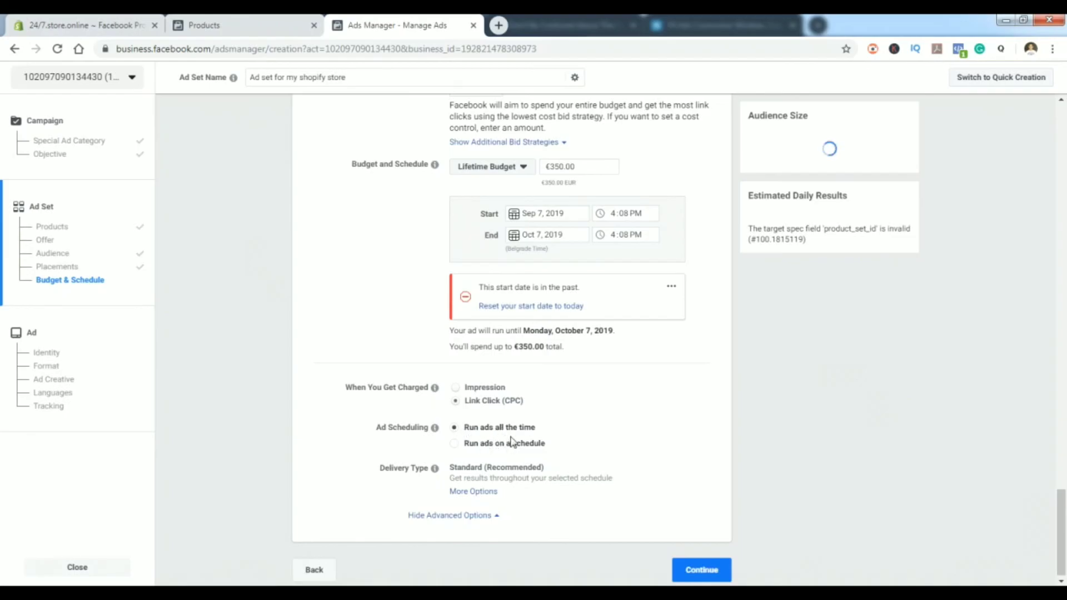
- Set the optimization for ad delivery back to Conversion Events and look over the schedule and charging settings
{"action": "scroll", "coordinate": [485, 450], "scroll_direction": "up", "scroll_amount": 6}
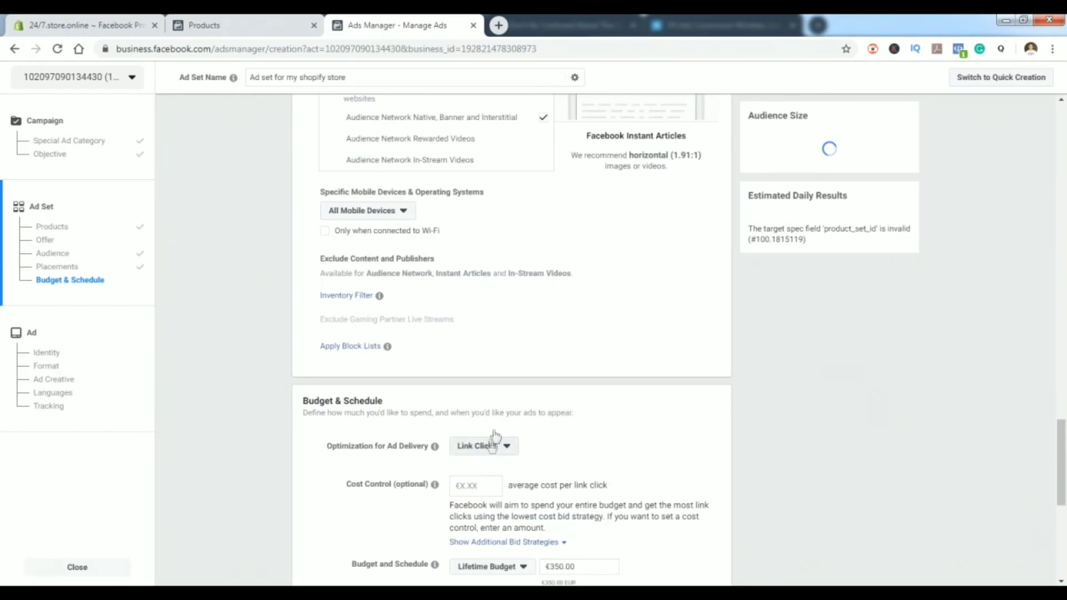
{"action": "left_click", "coordinate": [491, 445]}
{"action": "left_click", "coordinate": [481, 488]}
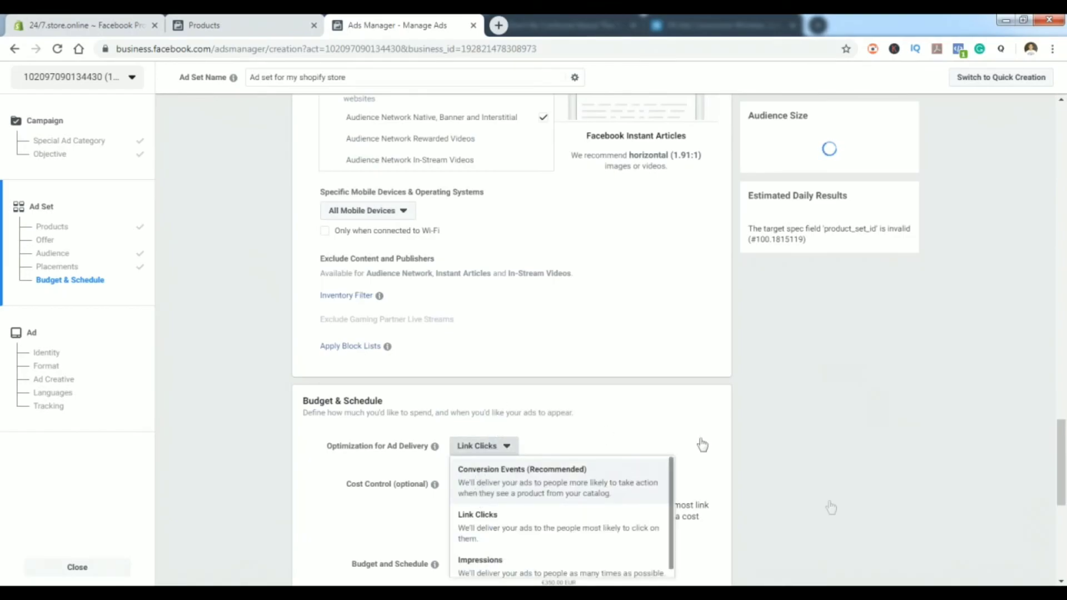
{"action": "scroll", "coordinate": [757, 481], "scroll_direction": "down", "scroll_amount": 3}
{"action": "scroll", "coordinate": [753, 428], "scroll_direction": "down", "scroll_amount": 2}
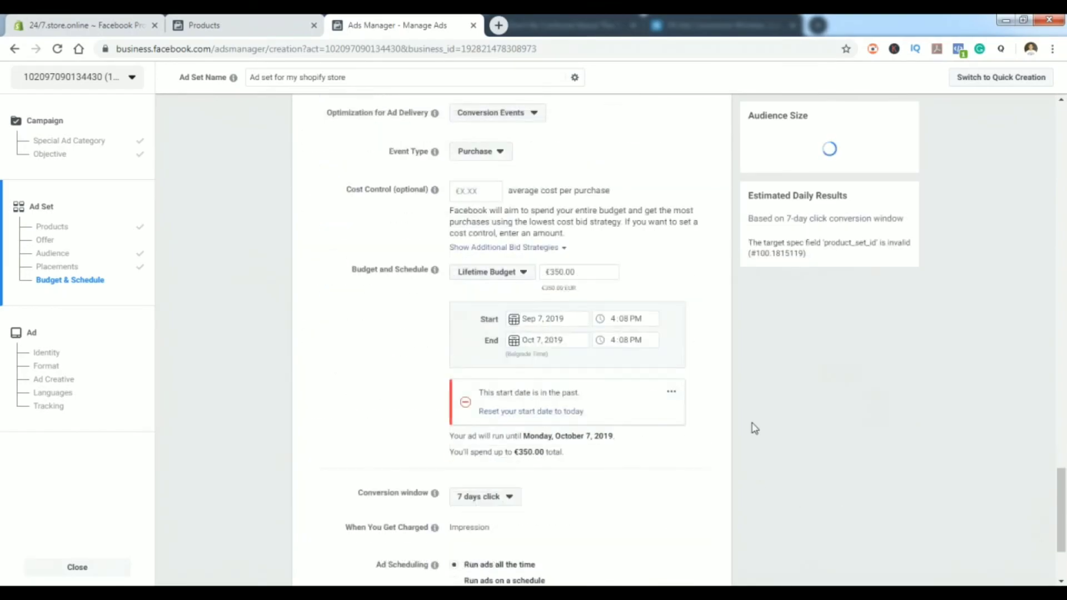
{"action": "scroll", "coordinate": [754, 428], "scroll_direction": "down", "scroll_amount": 2}
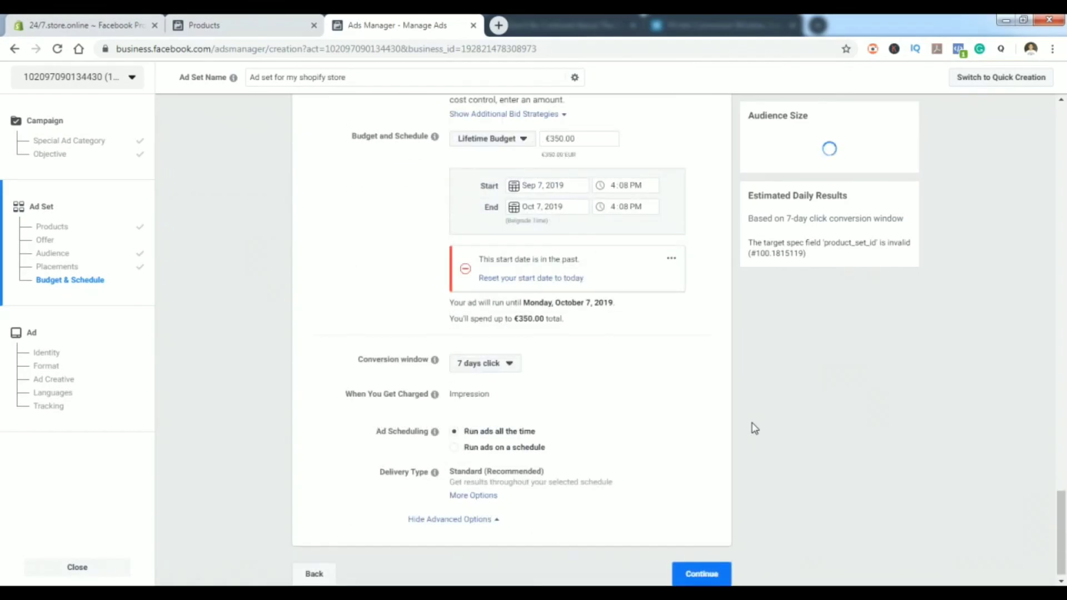